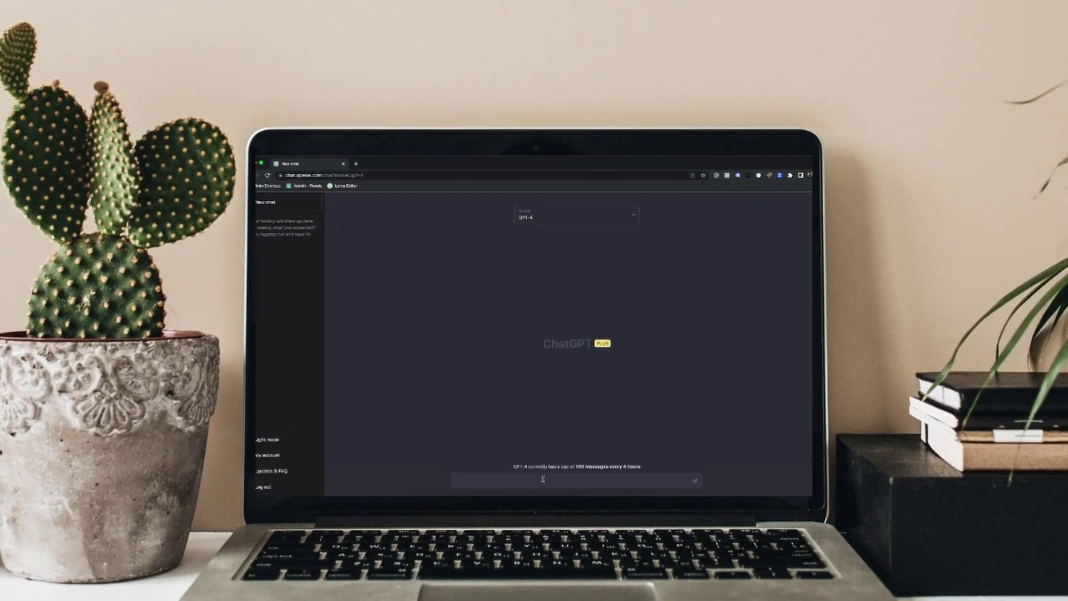
- Ask GPT-4 'What is the difference between ChatGPT-3 and ChatGPT-4?'
{"action": "type", "text": "What is the difference between ChatGPT-3 and ChatGPT-4?"}
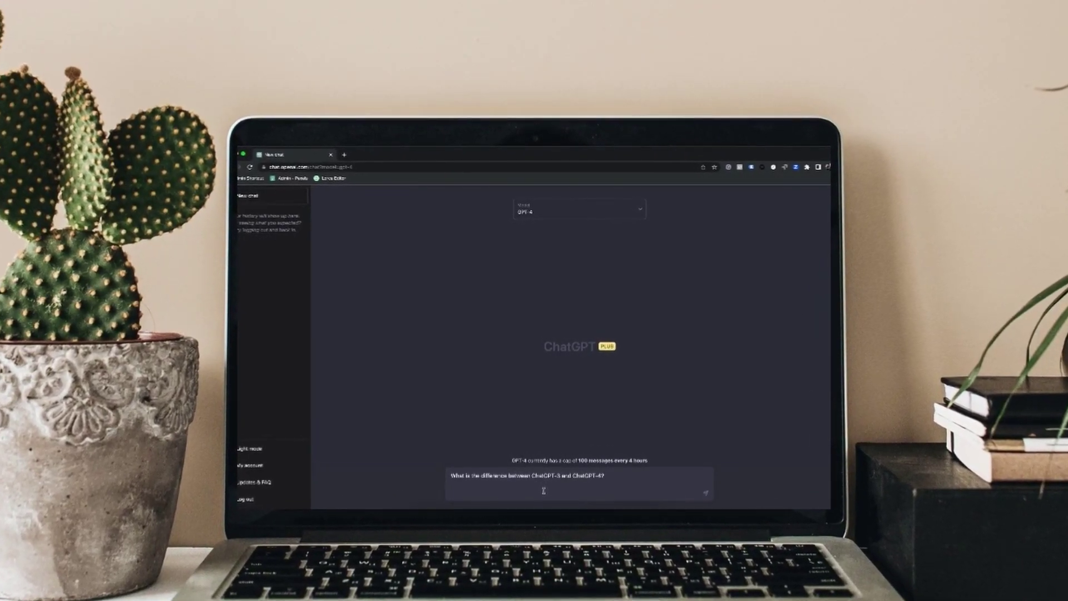
{"action": "key", "text": "Return"}
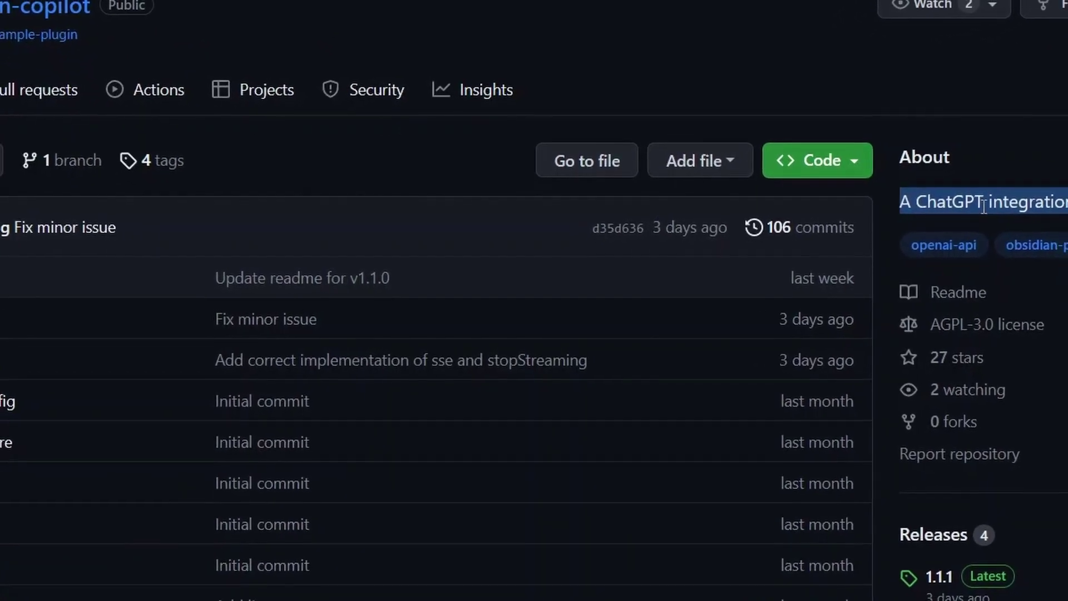
- Read through the obsidian-copilot README down to the Releases section
{"action": "left_click", "coordinate": [919, 570]}
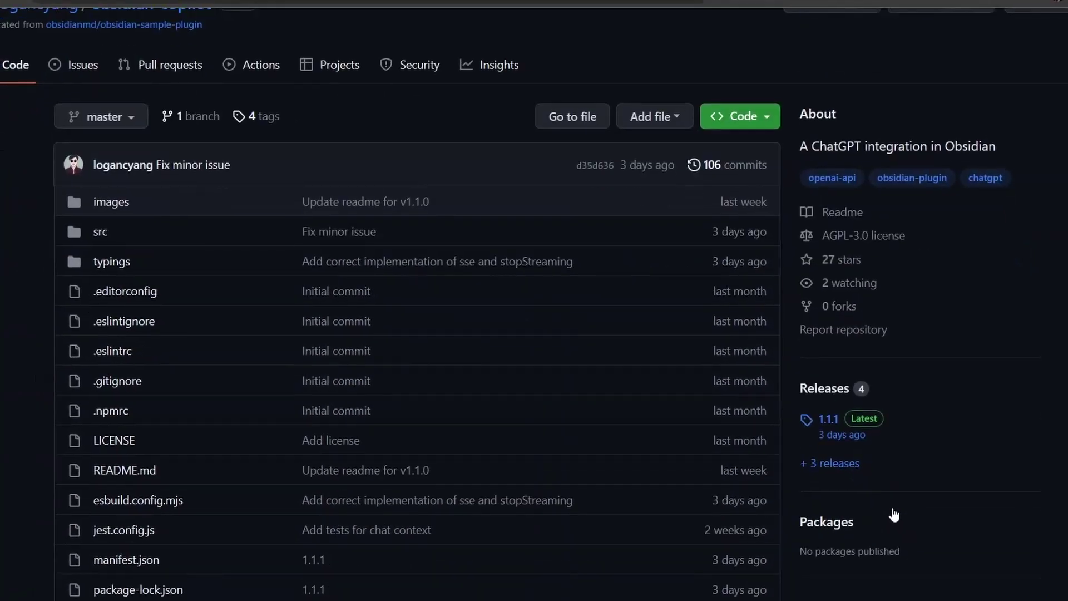
{"action": "scroll", "coordinate": [517, 413], "scroll_direction": "down", "scroll_amount": 5}
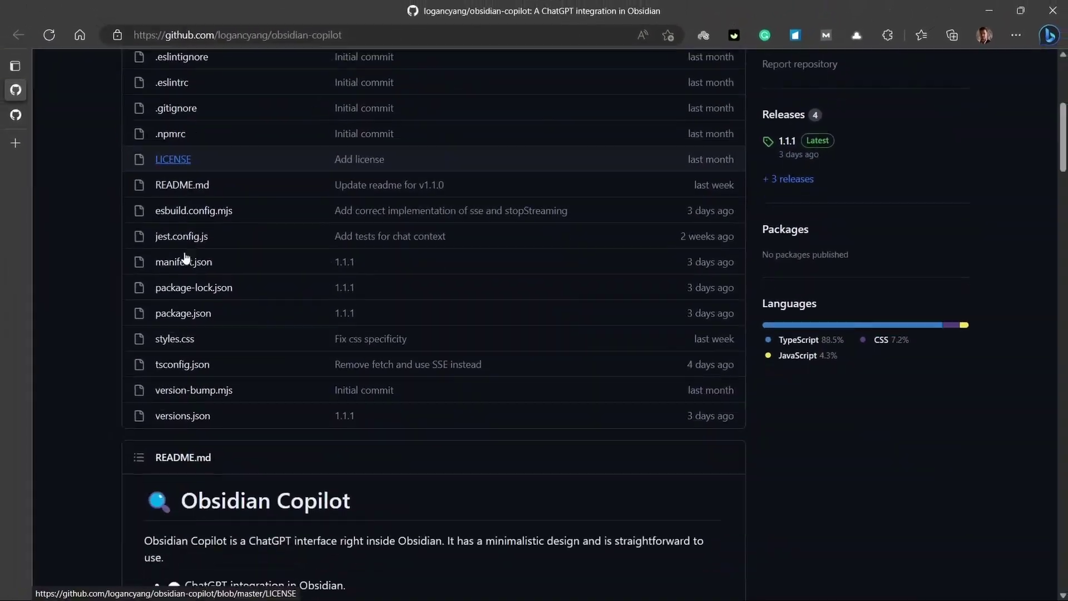
{"action": "left_click_drag", "start_coordinate": [111, 403], "coordinate": [384, 424]}
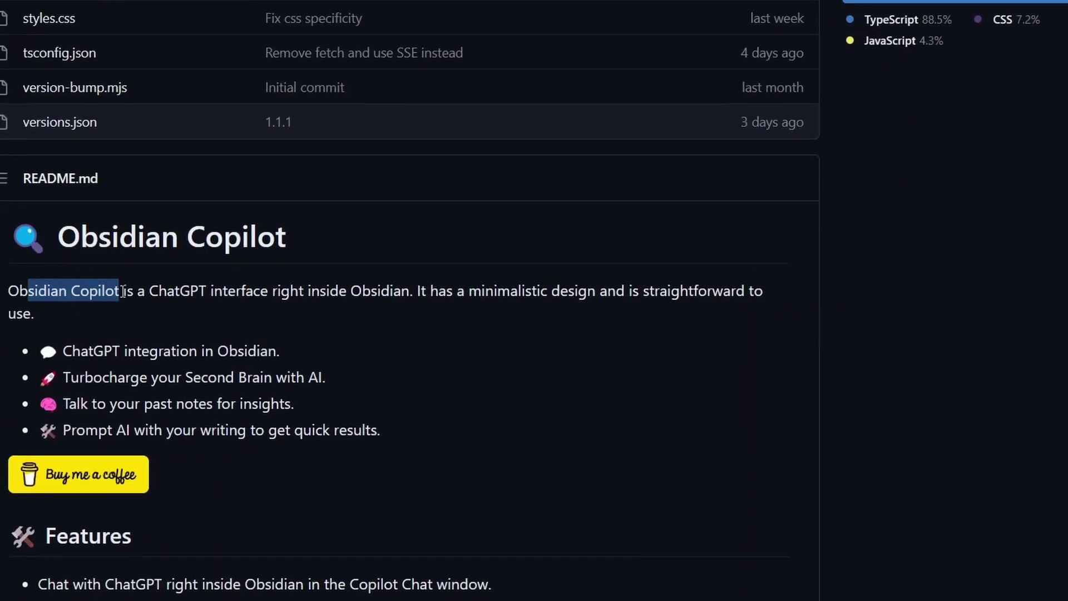
{"action": "left_click", "coordinate": [337, 315]}
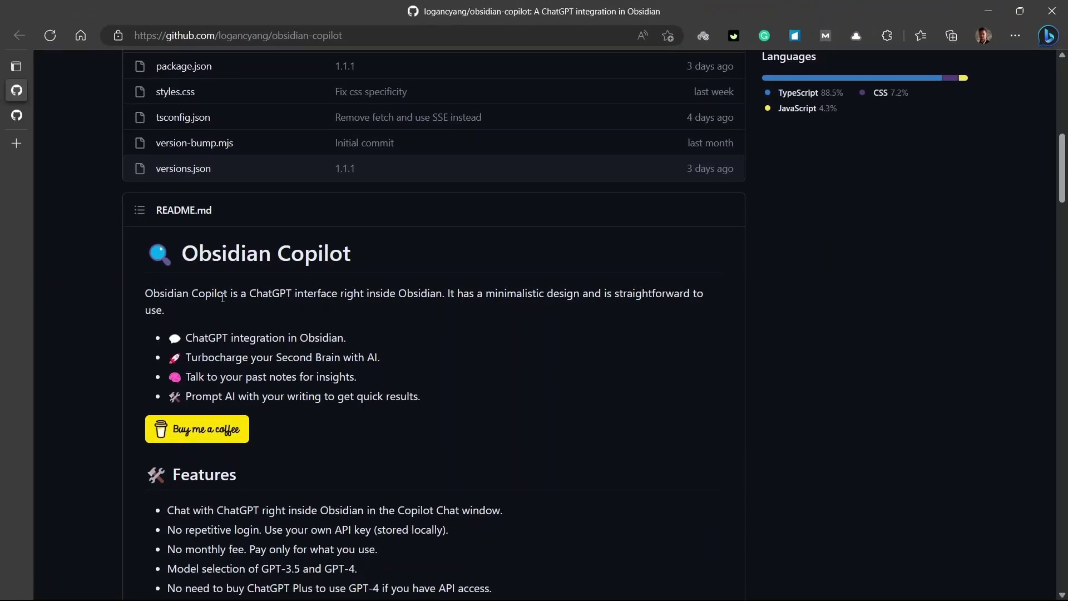
{"action": "scroll", "coordinate": [239, 334], "scroll_direction": "up", "scroll_amount": 10}
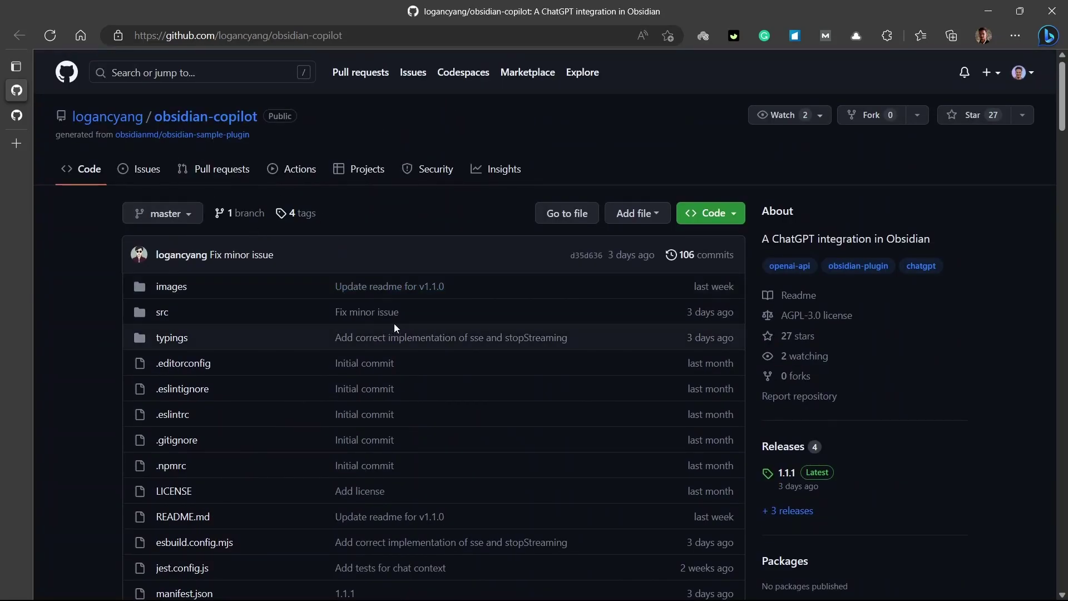
{"action": "scroll", "coordinate": [473, 475], "scroll_direction": "down", "scroll_amount": 3}
{"action": "scroll", "coordinate": [474, 475], "scroll_direction": "down", "scroll_amount": 1}
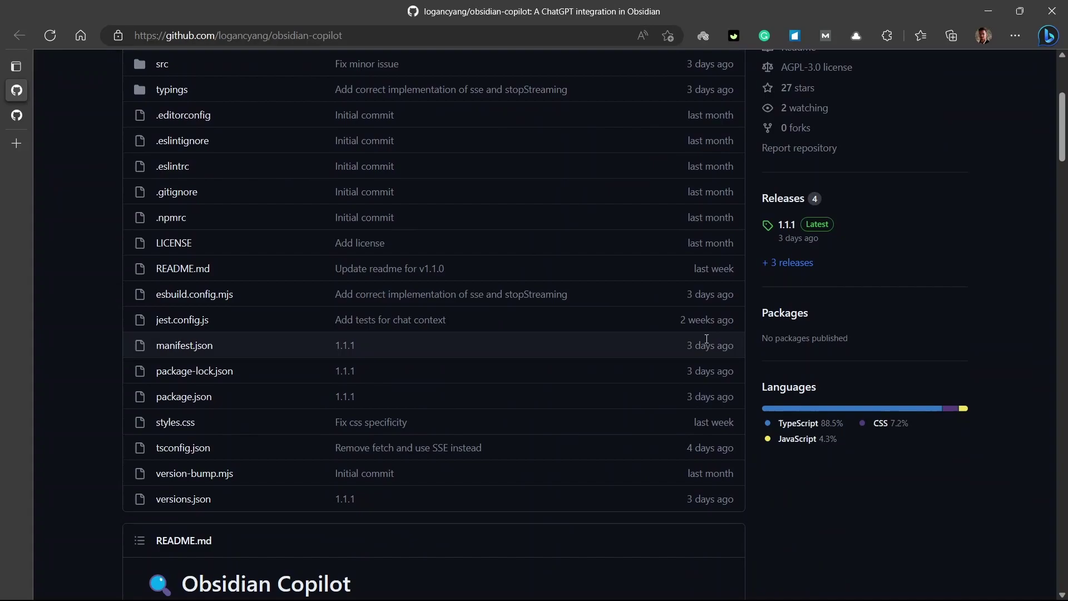
- Open the 1.1.1 release and download its assets, including styles.css
{"action": "left_click", "coordinate": [791, 232]}
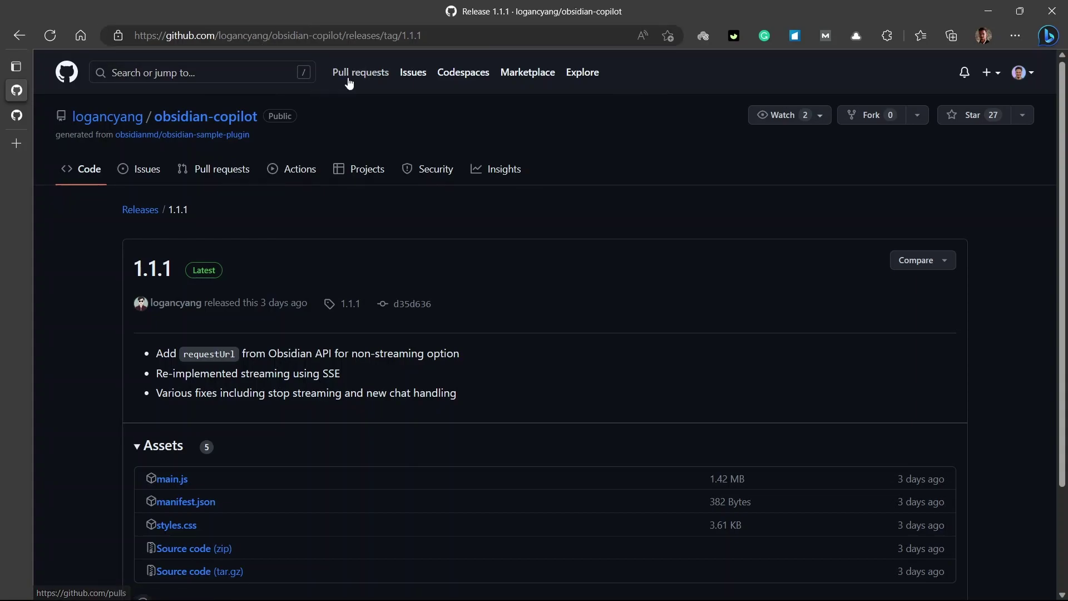
{"action": "scroll", "coordinate": [389, 445], "scroll_direction": "down", "scroll_amount": 2}
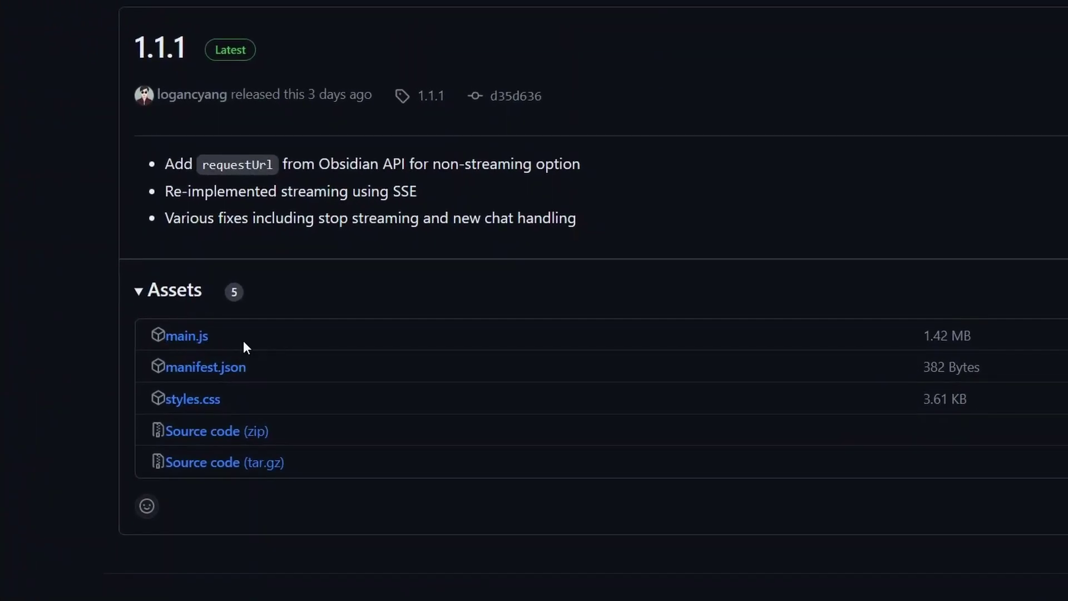
{"action": "left_click", "coordinate": [200, 410]}
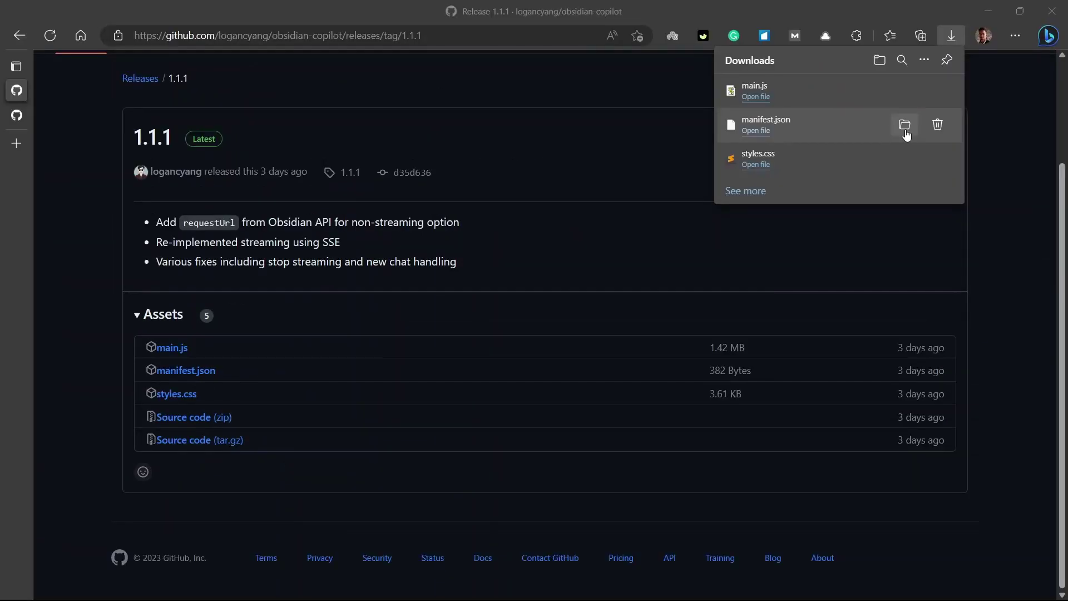
- Copy the downloaded main, manifest.json and styles files
{"action": "left_click", "coordinate": [906, 125]}
{"action": "left_click", "coordinate": [700, 277]}
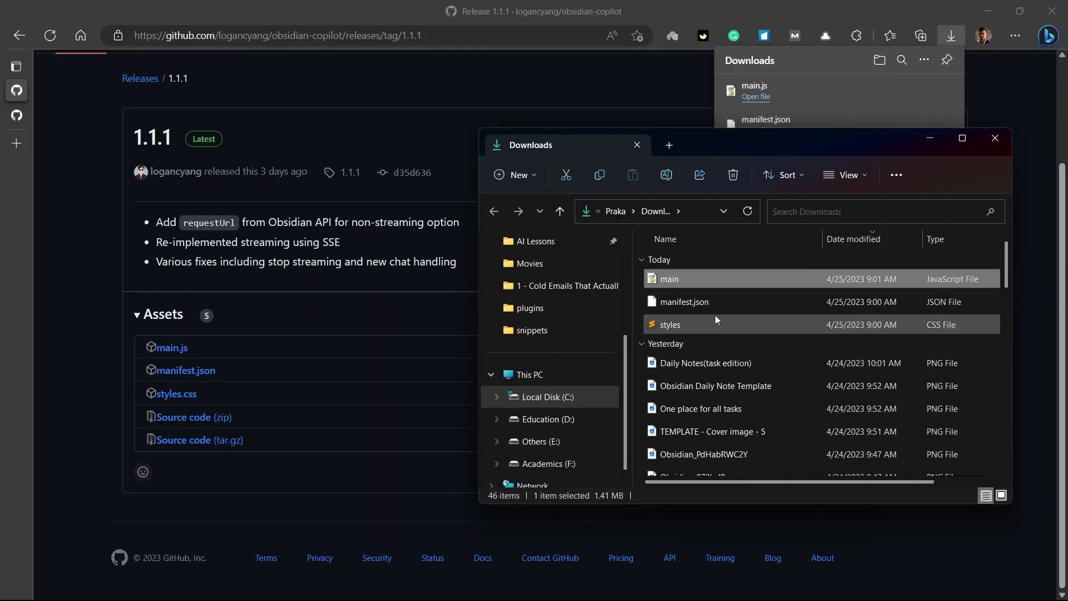
{"action": "left_click", "coordinate": [729, 324], "text": "shift"}
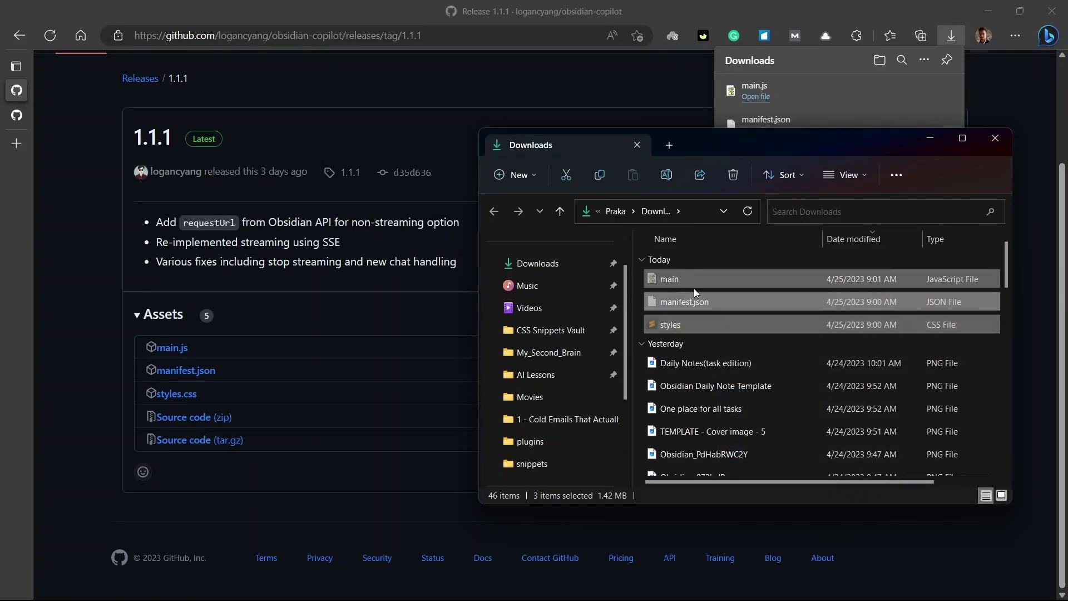
{"action": "key", "text": "ctrl+c"}
- Go to the vault's .obsidian\plugins folder
{"action": "left_click", "coordinate": [550, 330]}
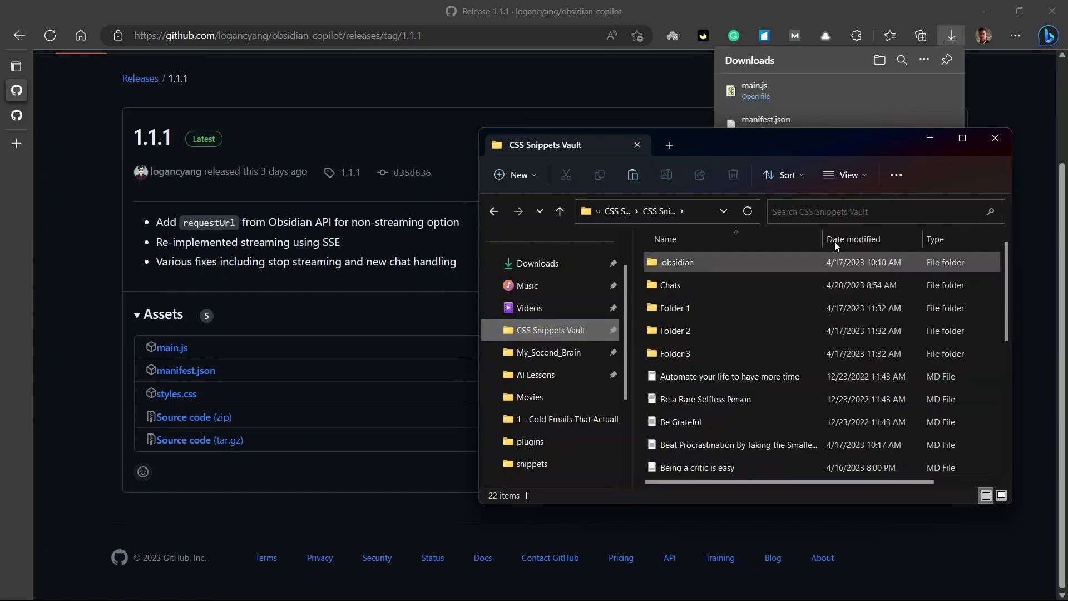
{"action": "left_click", "coordinate": [962, 138]}
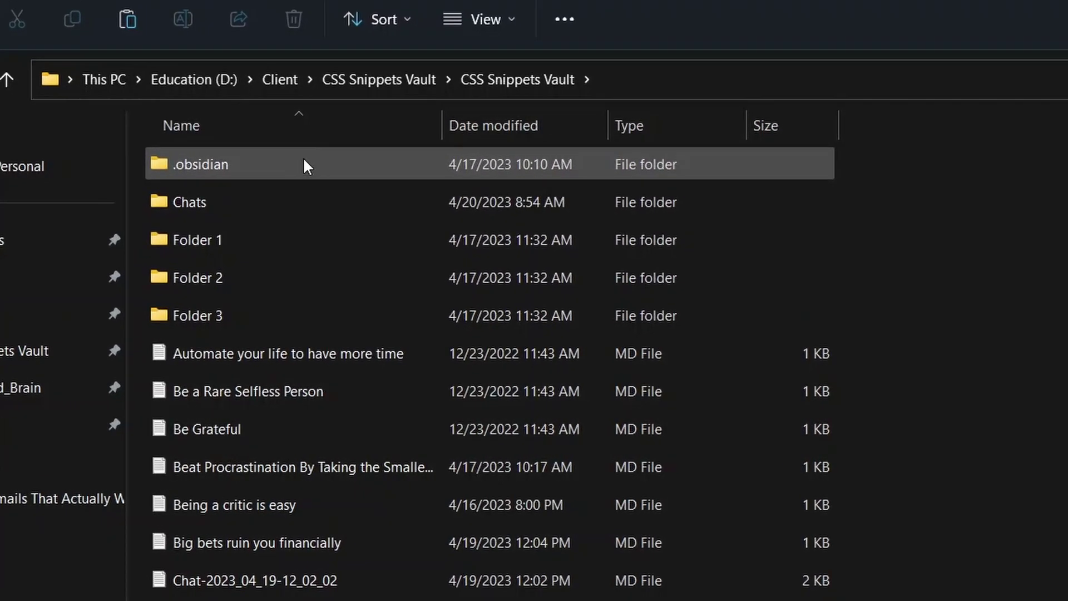
{"action": "double_click", "coordinate": [291, 166]}
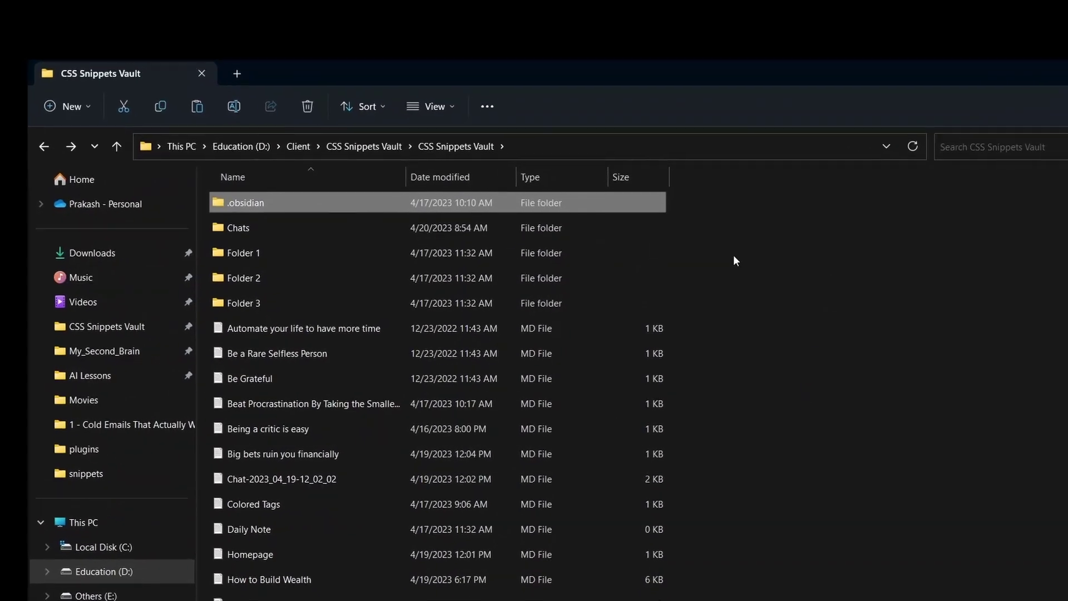
{"action": "double_click", "coordinate": [556, 205]}
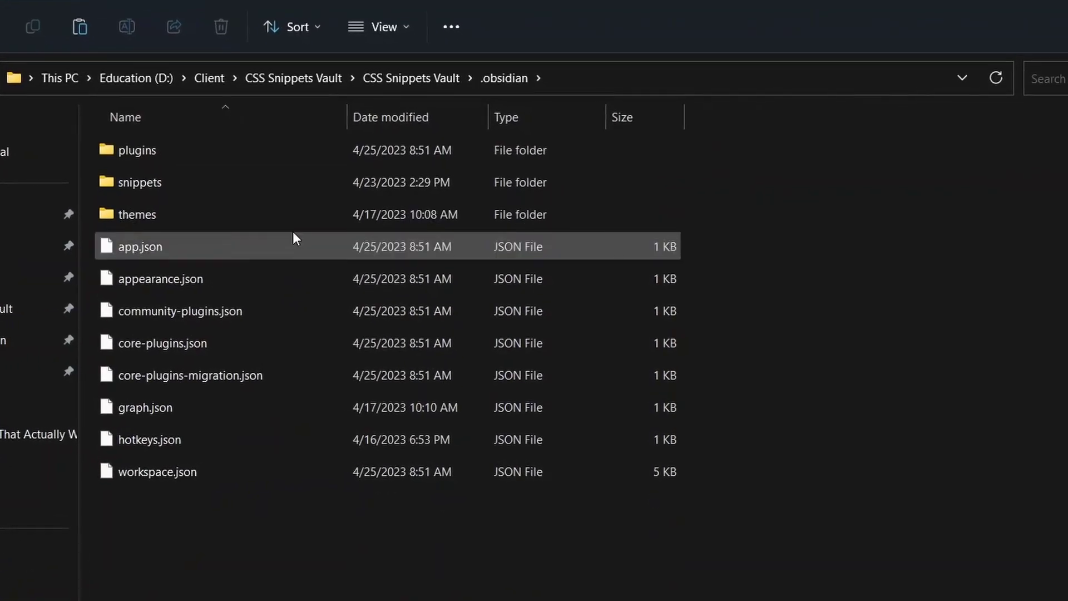
{"action": "double_click", "coordinate": [246, 151]}
- Create an obsidian-copilot folder in plugins and paste the three files into it
{"action": "right_click", "coordinate": [329, 470]}
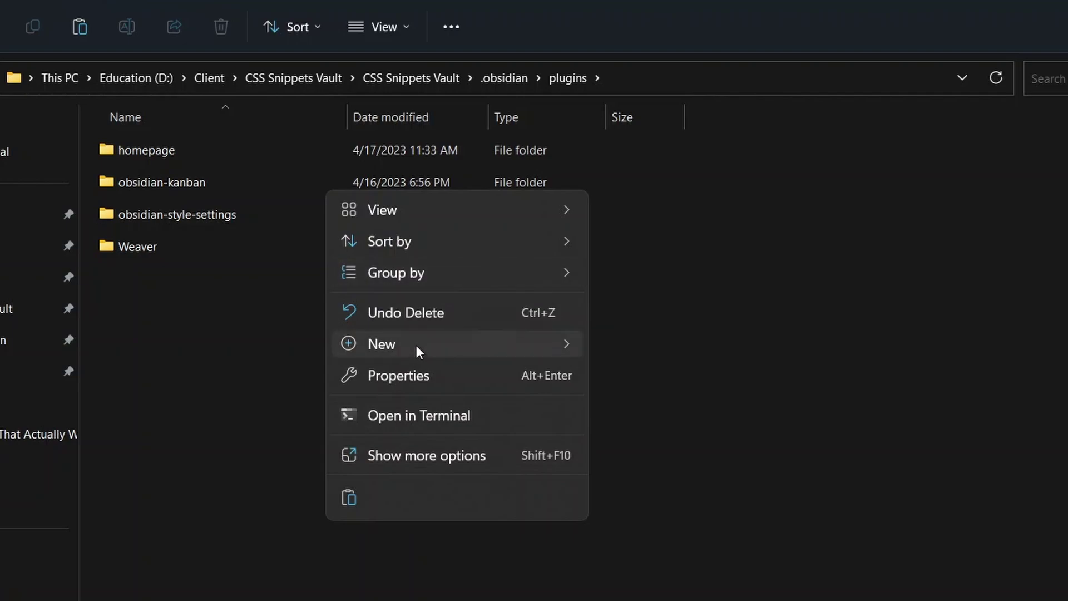
{"action": "mouse_move", "coordinate": [417, 345]}
{"action": "left_click", "coordinate": [640, 348]}
{"action": "type", "text": "obs"}
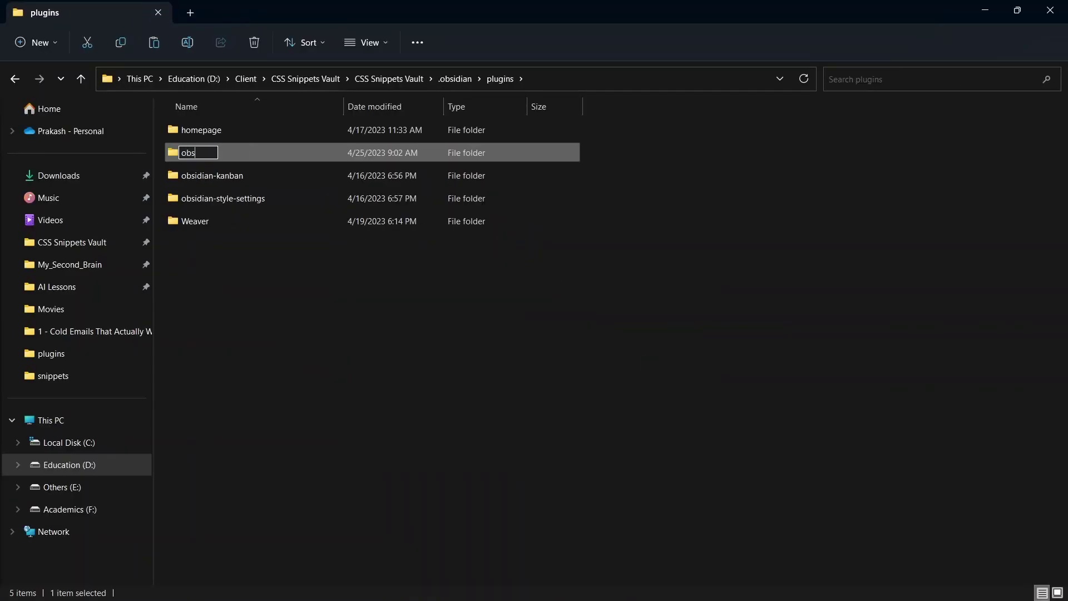
{"action": "type", "text": "idian-copilot"}
{"action": "key", "text": "Return"}
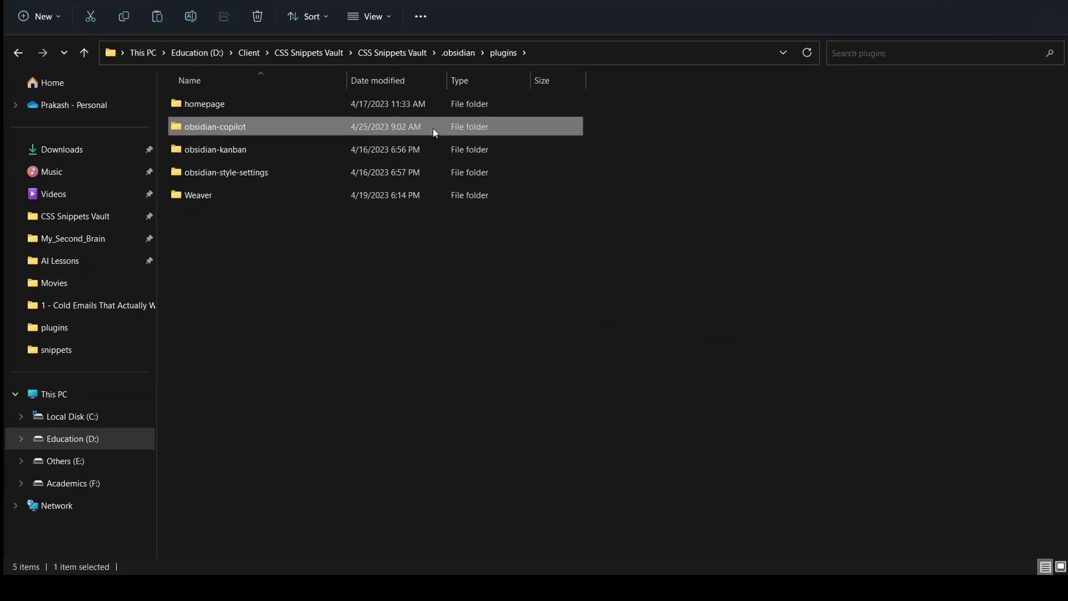
{"action": "double_click", "coordinate": [429, 153]}
{"action": "key", "text": "ctrl+v"}
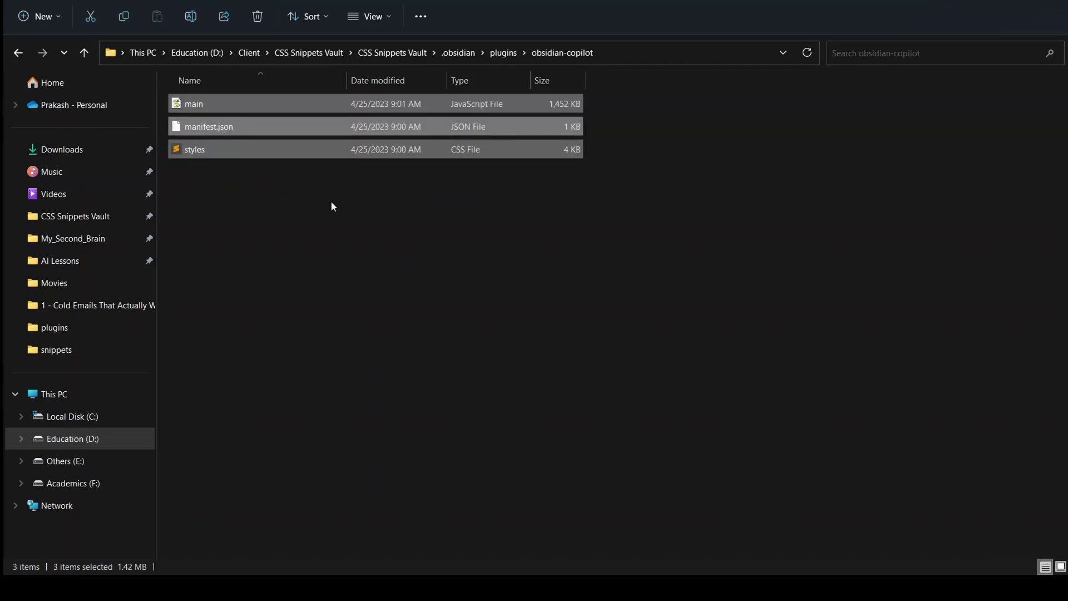
{"action": "left_click_drag", "start_coordinate": [247, 272], "coordinate": [362, 120]}
- Reload community plugins, enable Copilot 1.1.1, and open its settings page
{"action": "left_click", "coordinate": [459, 584]}
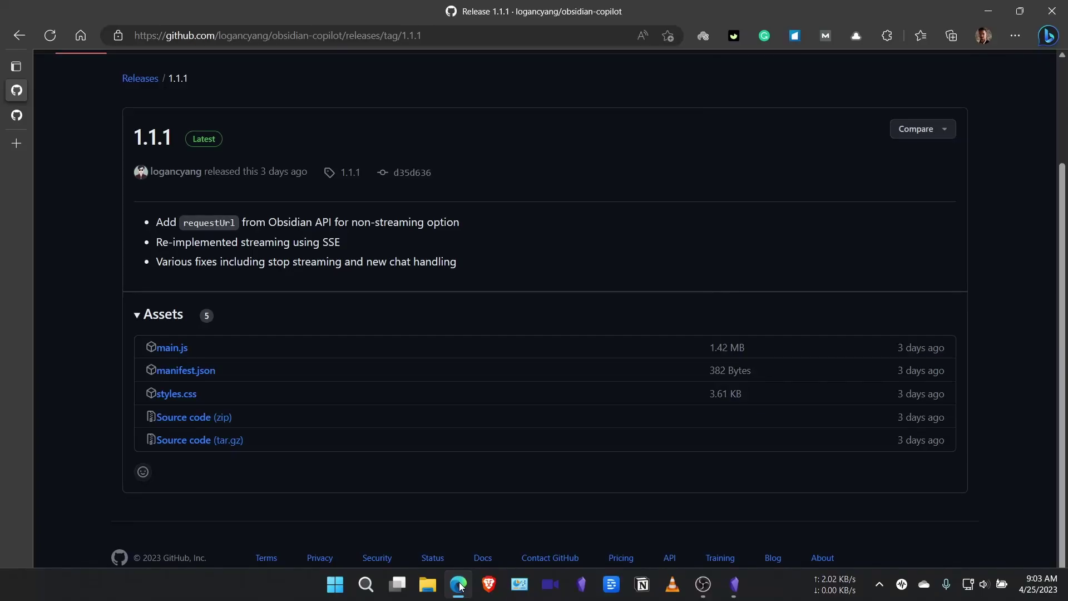
{"action": "left_click", "coordinate": [735, 585]}
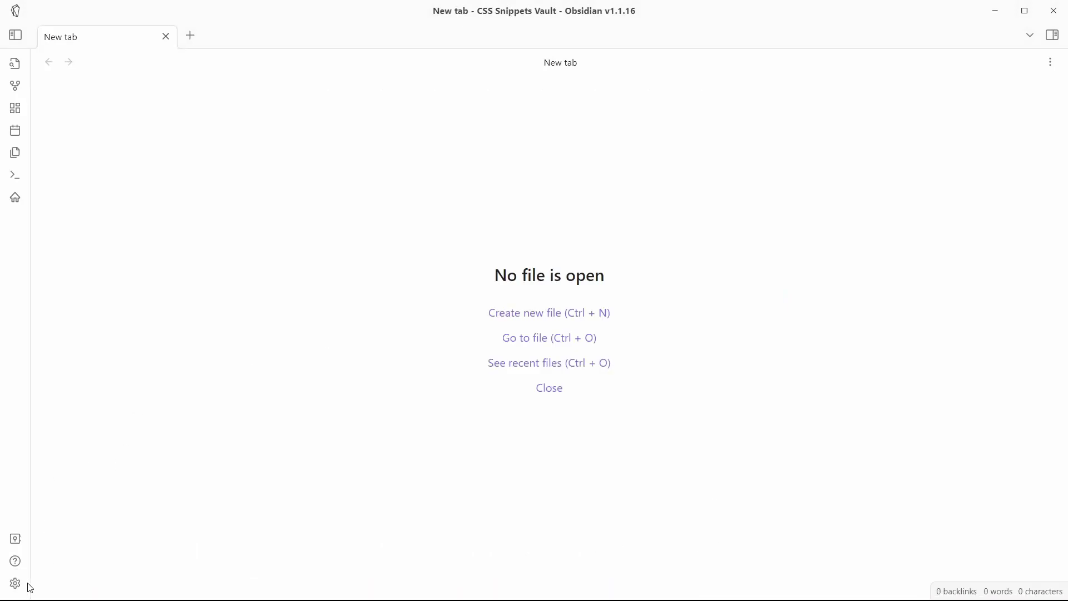
{"action": "left_click", "coordinate": [15, 583]}
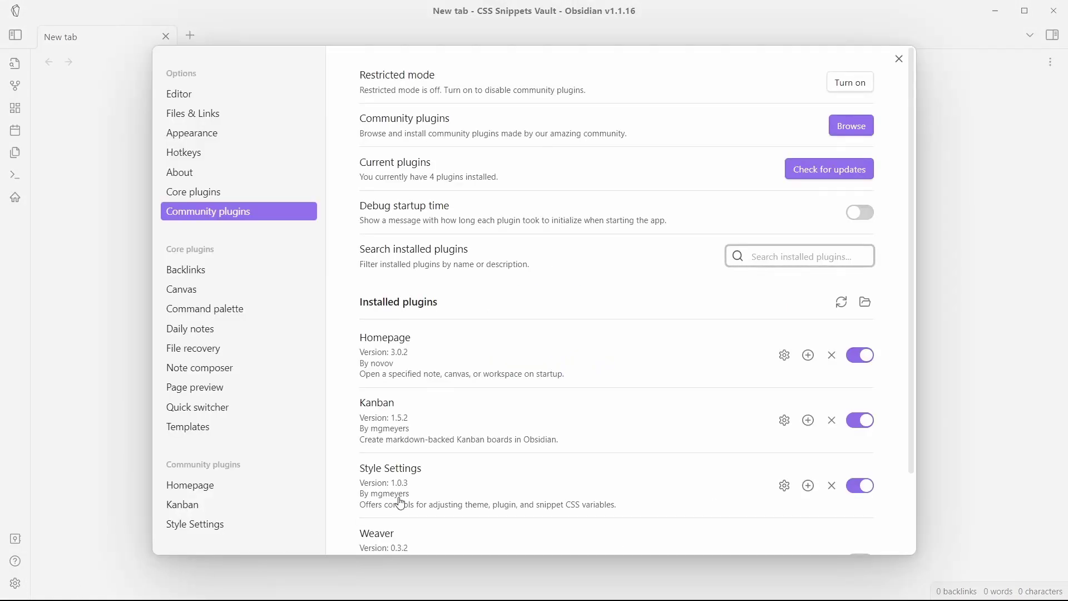
{"action": "left_click", "coordinate": [842, 304]}
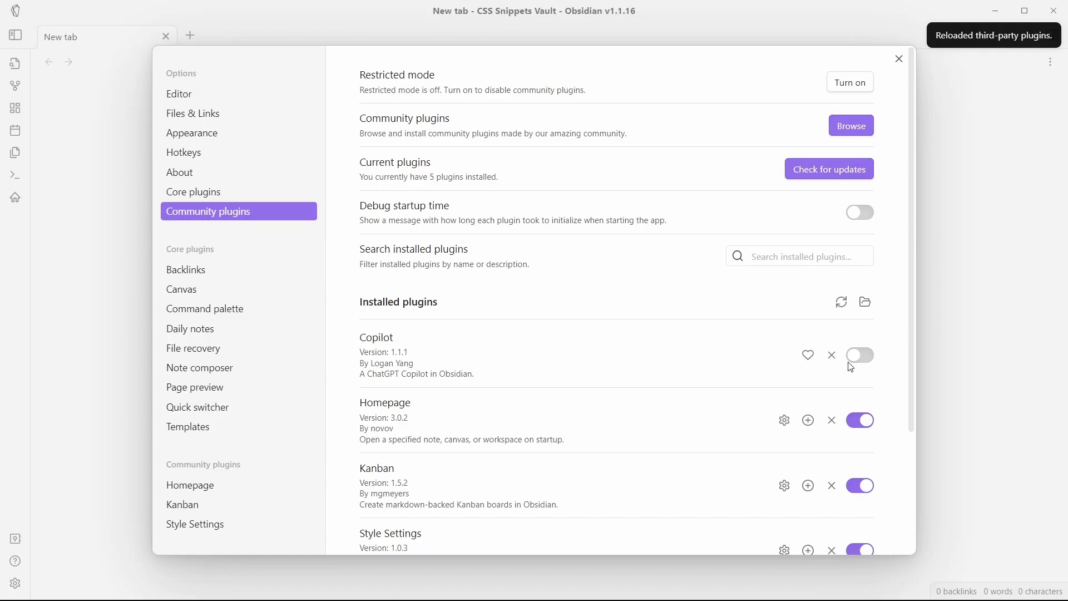
{"action": "left_click", "coordinate": [871, 363]}
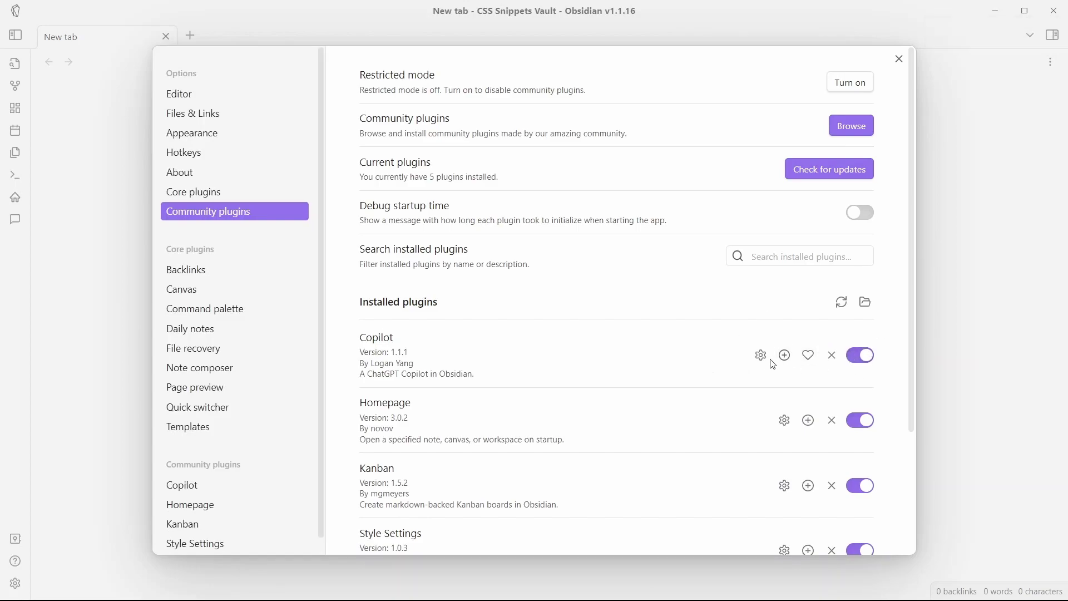
{"action": "left_click", "coordinate": [762, 356]}
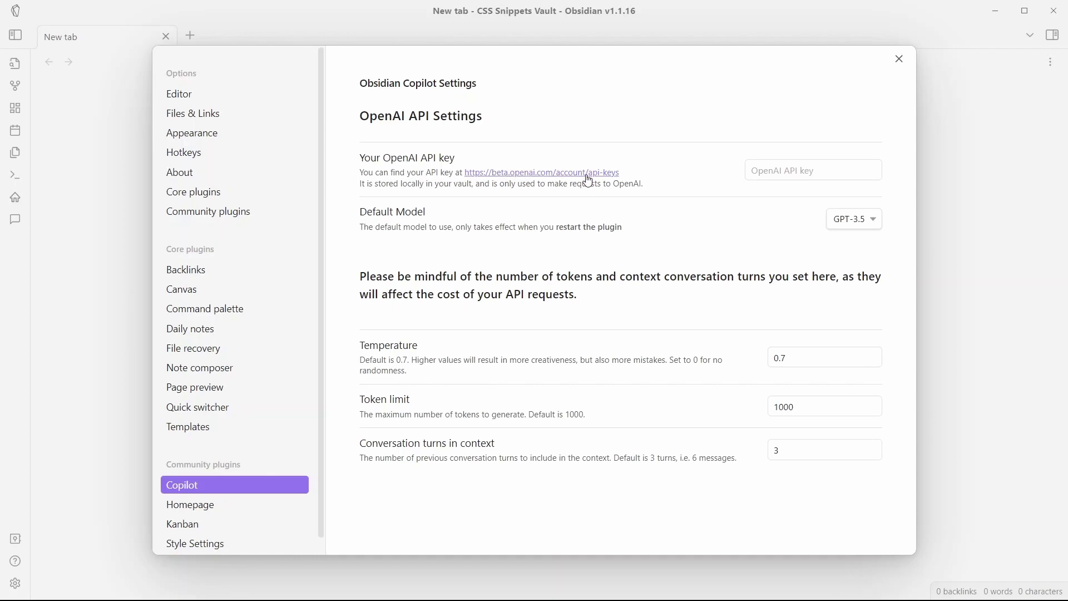
- Create an OpenAI secret API key named 'a' and copy it
{"action": "left_click", "coordinate": [589, 177]}
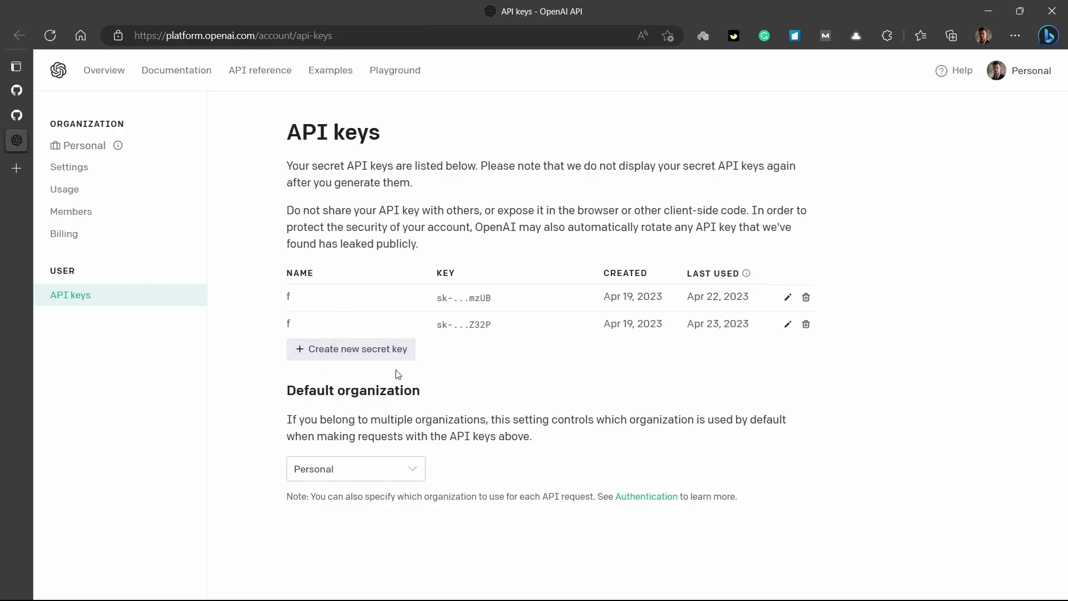
{"action": "left_click", "coordinate": [377, 351]}
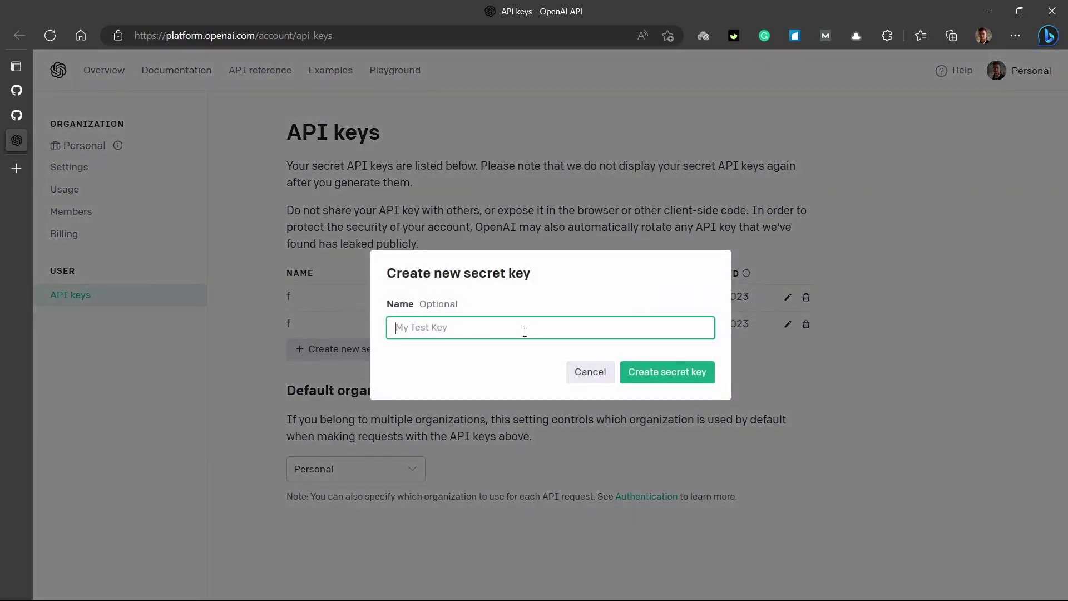
{"action": "type", "text": "a"}
{"action": "left_click", "coordinate": [705, 373]}
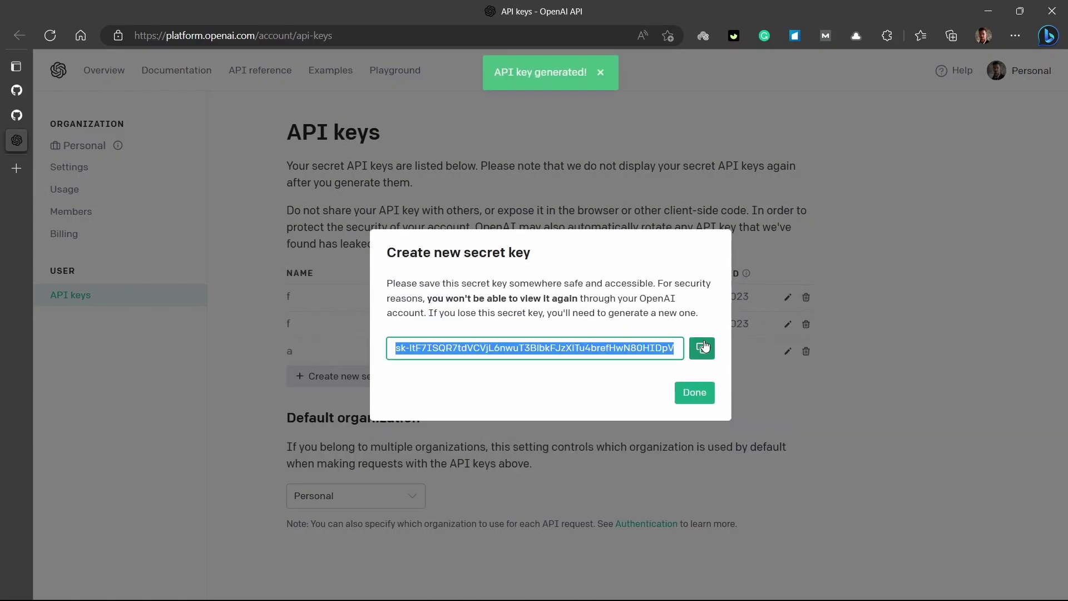
{"action": "left_click", "coordinate": [703, 348]}
{"action": "left_click", "coordinate": [695, 392]}
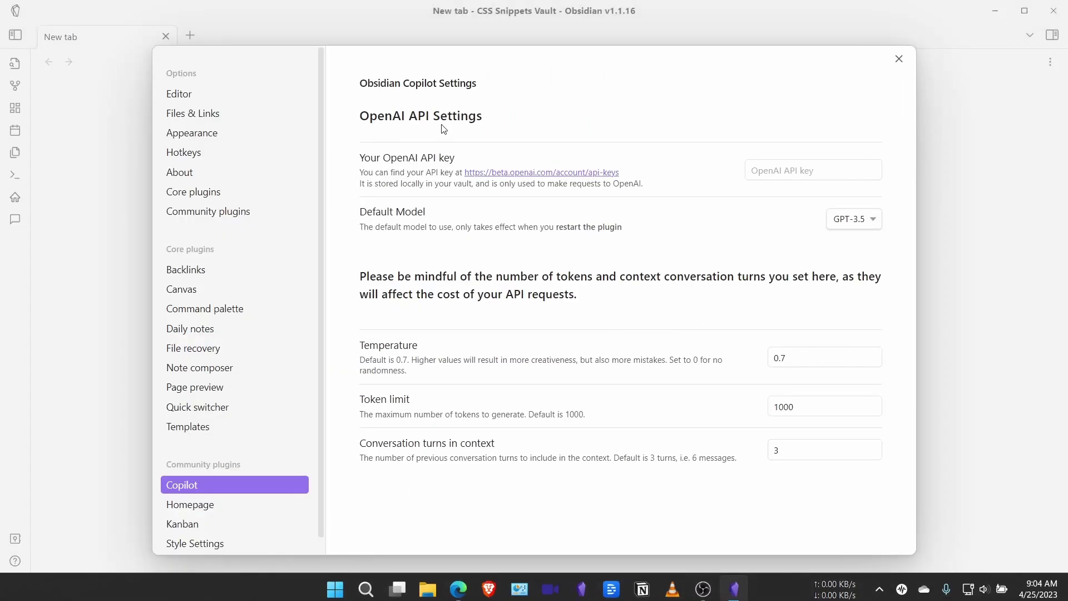
- Paste the copied OpenAI API key into the Copilot settings field
{"action": "left_click", "coordinate": [779, 172]}
{"action": "key", "text": "ctrl+v"}
{"action": "left_click", "coordinate": [371, 216]}
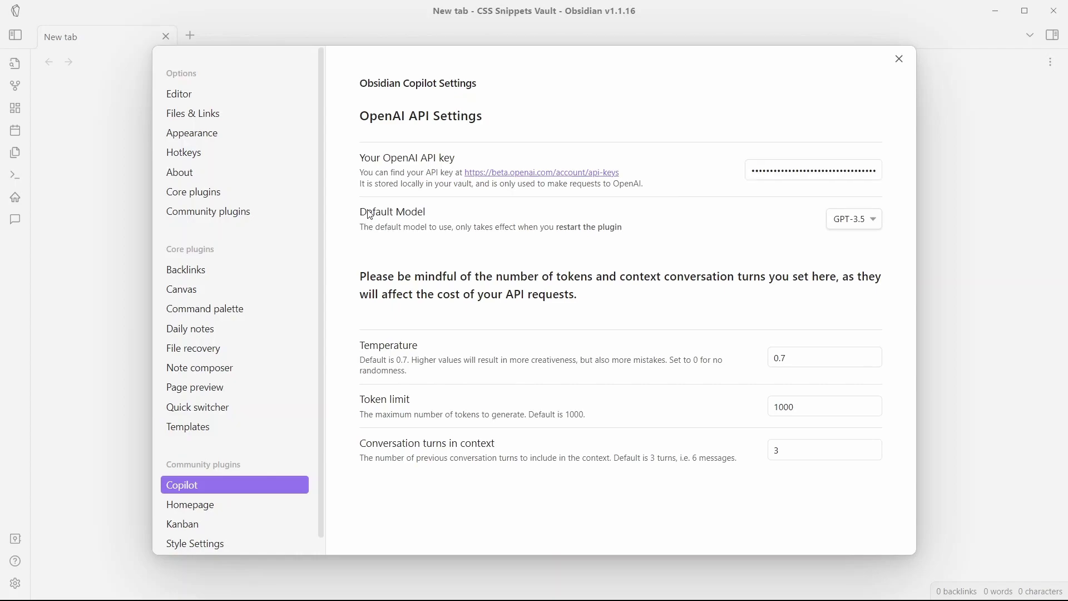
- Keep GPT-3.5 as the default model and leave the token limit at 1000
{"action": "left_click", "coordinate": [871, 227]}
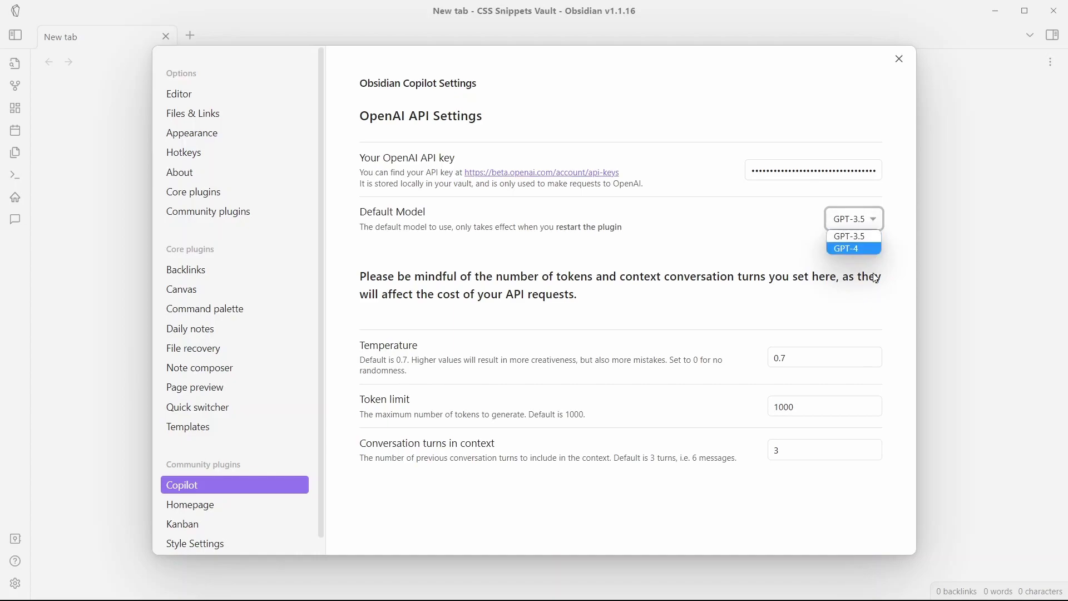
{"action": "left_click", "coordinate": [881, 262]}
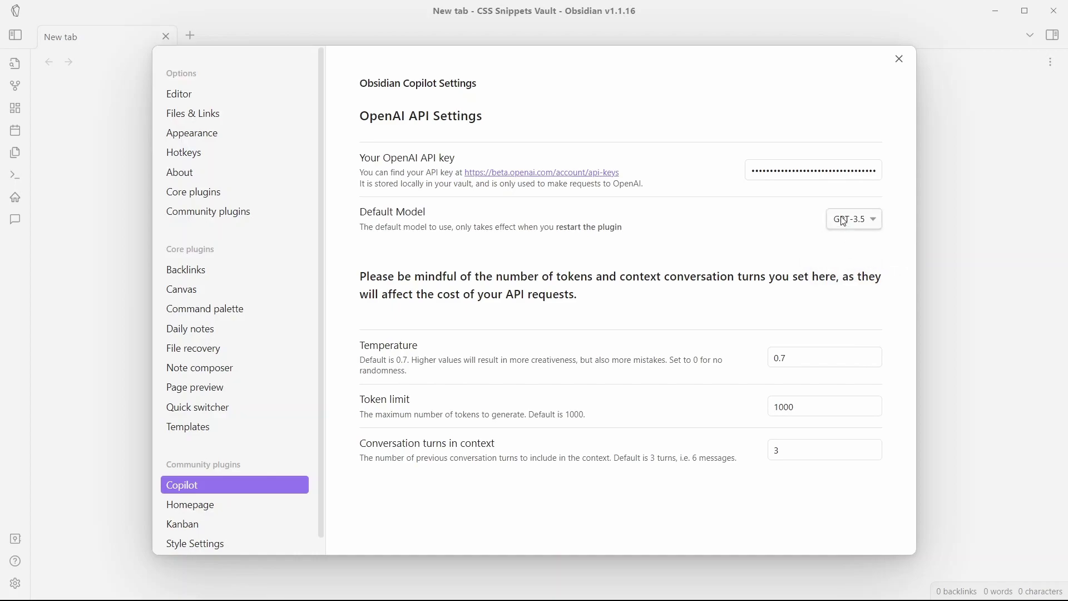
{"action": "left_click", "coordinate": [846, 222]}
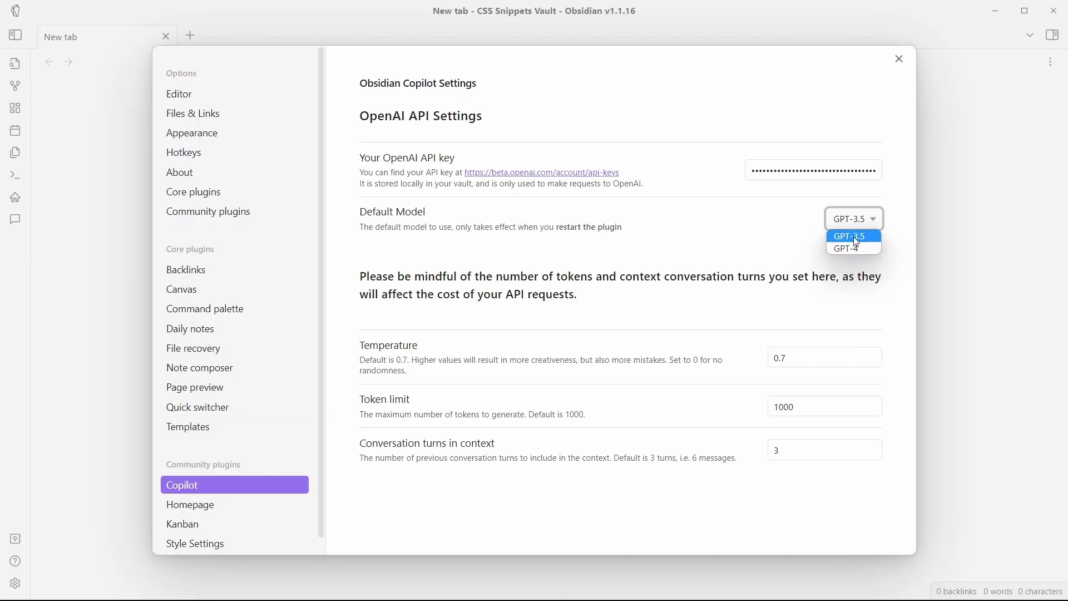
{"action": "left_click", "coordinate": [857, 241]}
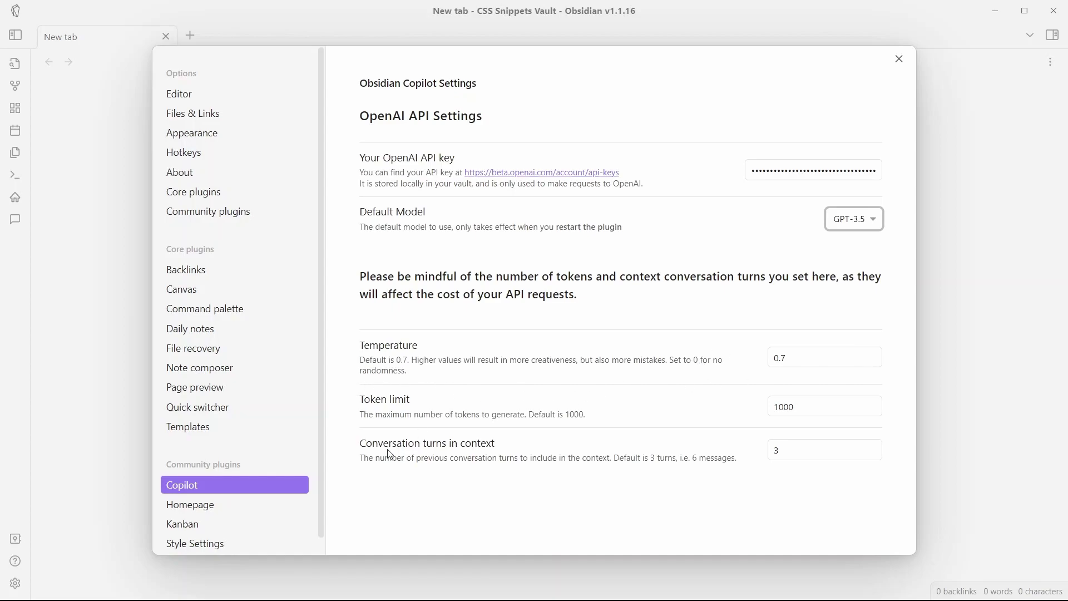
{"action": "left_click", "coordinate": [423, 422]}
{"action": "left_click", "coordinate": [790, 402]}
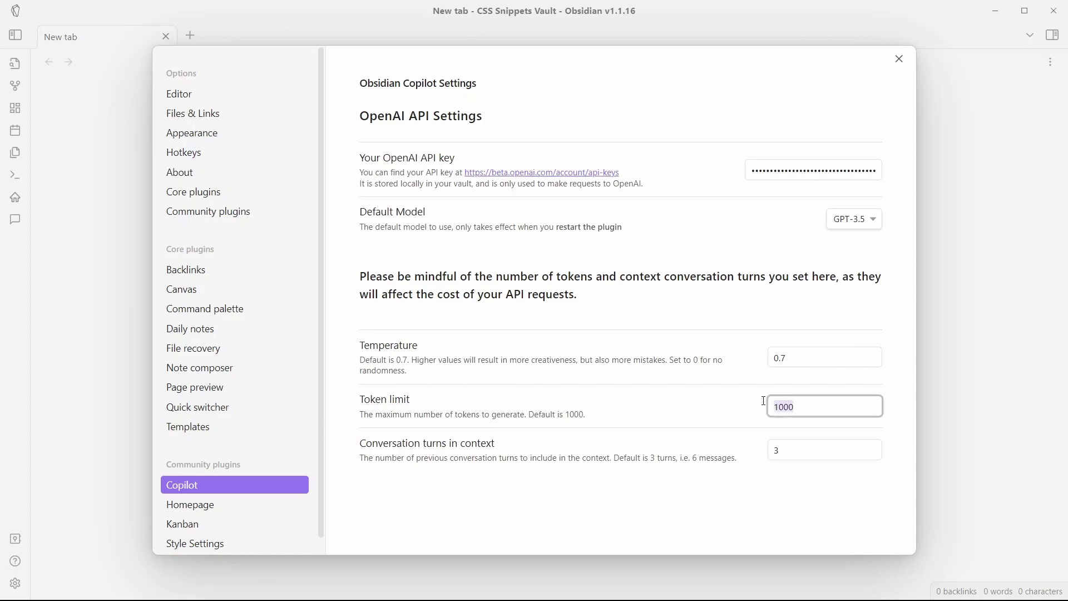
{"action": "left_click", "coordinate": [378, 452]}
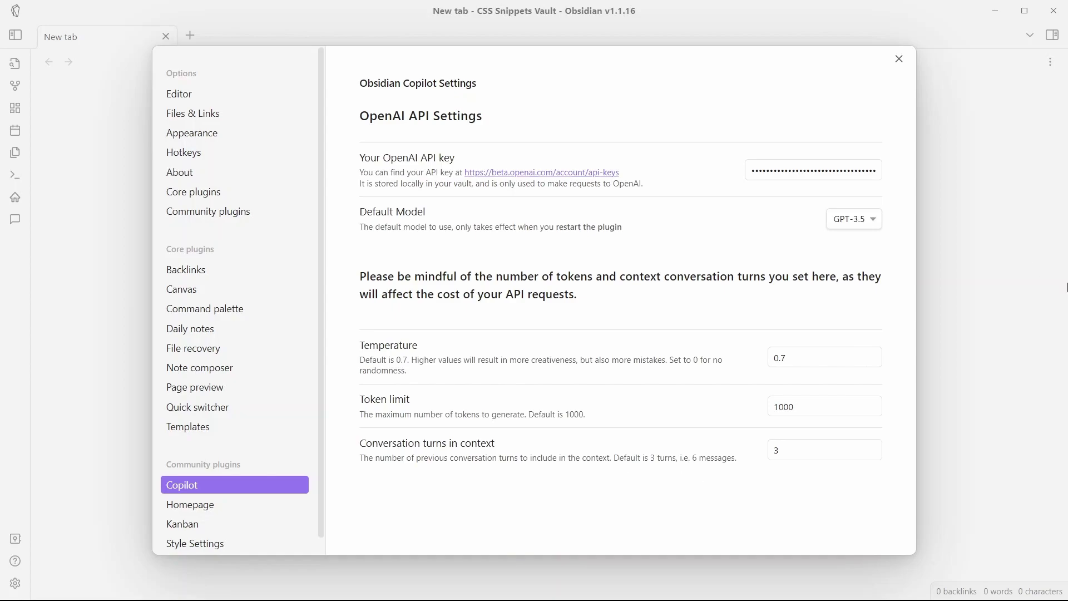
- Close settings, open the Copilot Chat pane, and widen the right sidebar
{"action": "left_click", "coordinate": [1012, 292]}
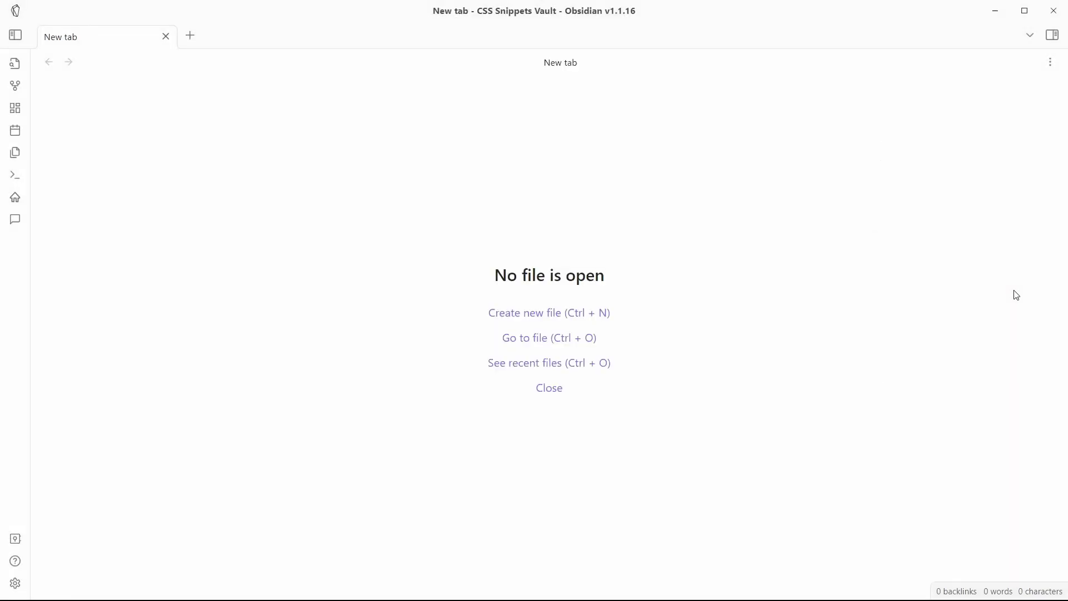
{"action": "left_click", "coordinate": [15, 220]}
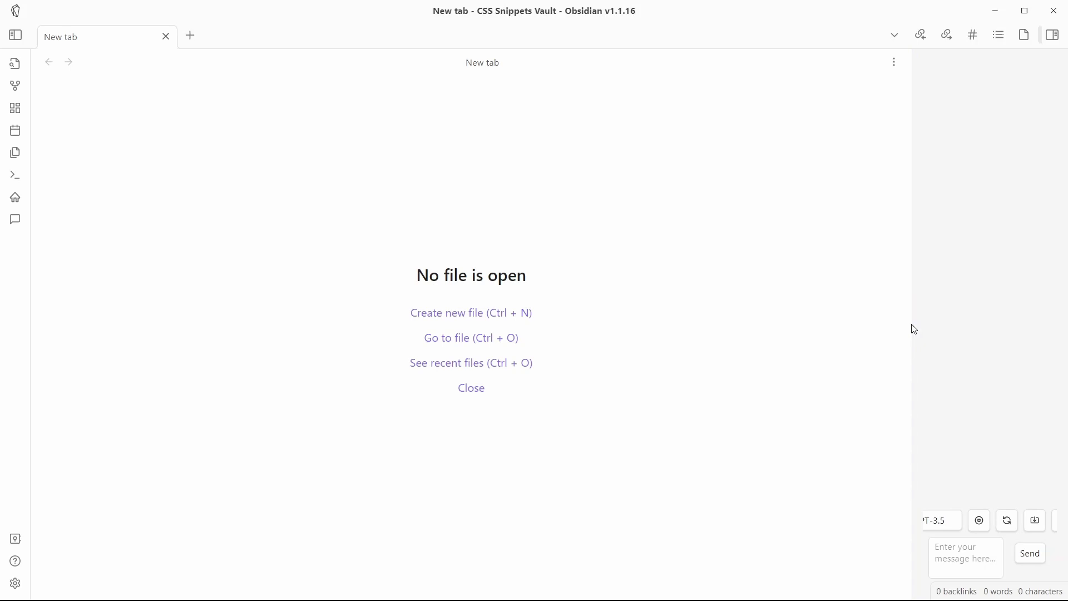
{"action": "left_click_drag", "start_coordinate": [913, 330], "coordinate": [805, 322]}
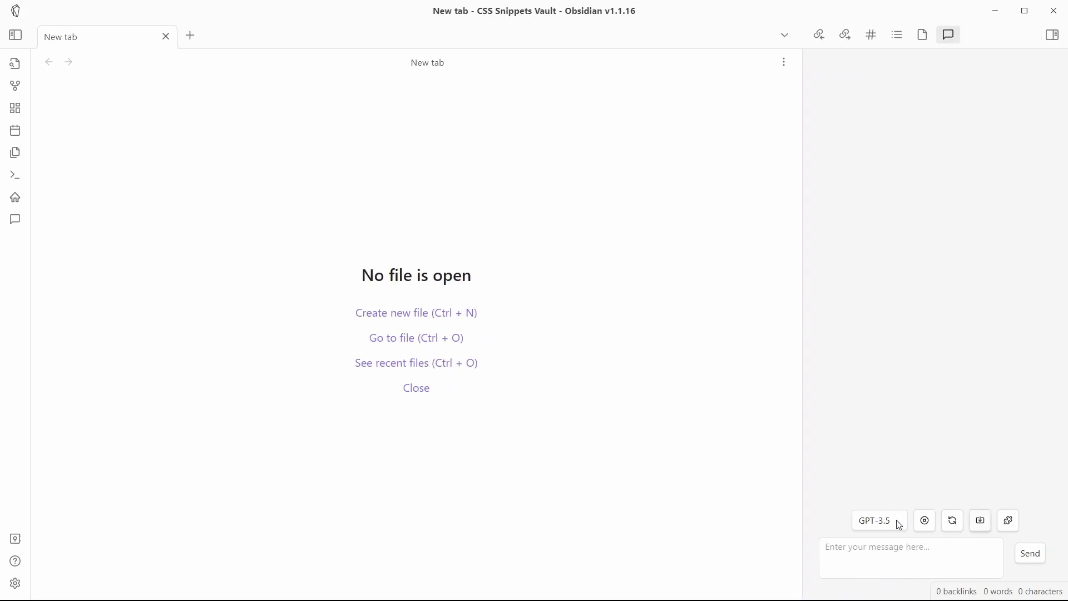
- Send 'Hi! Who are you' to Copilot and read its reply
{"action": "left_click", "coordinate": [958, 549]}
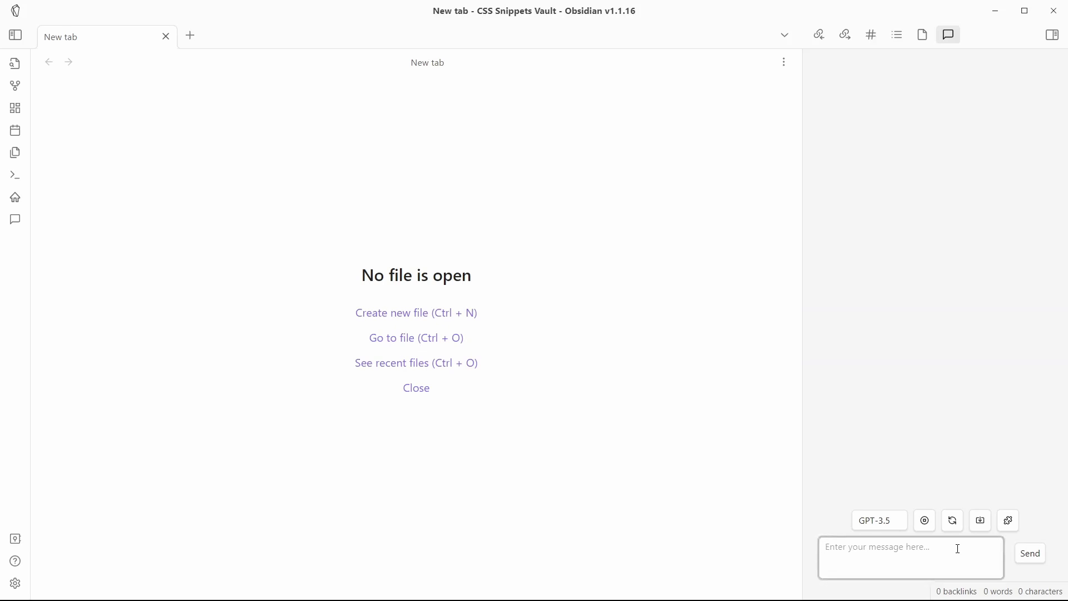
{"action": "type", "text": "Hi! Who are you"}
{"action": "key", "text": "Return"}
{"action": "left_click_drag", "start_coordinate": [848, 111], "coordinate": [1001, 153]}
{"action": "left_click", "coordinate": [993, 193]}
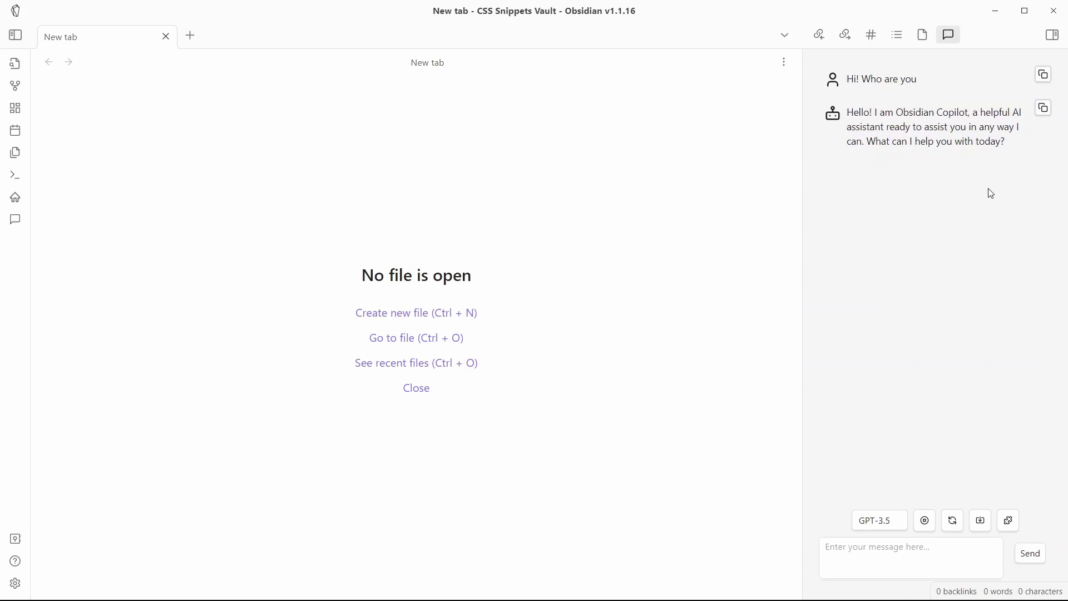
{"action": "left_click_drag", "start_coordinate": [878, 111], "coordinate": [969, 109]}
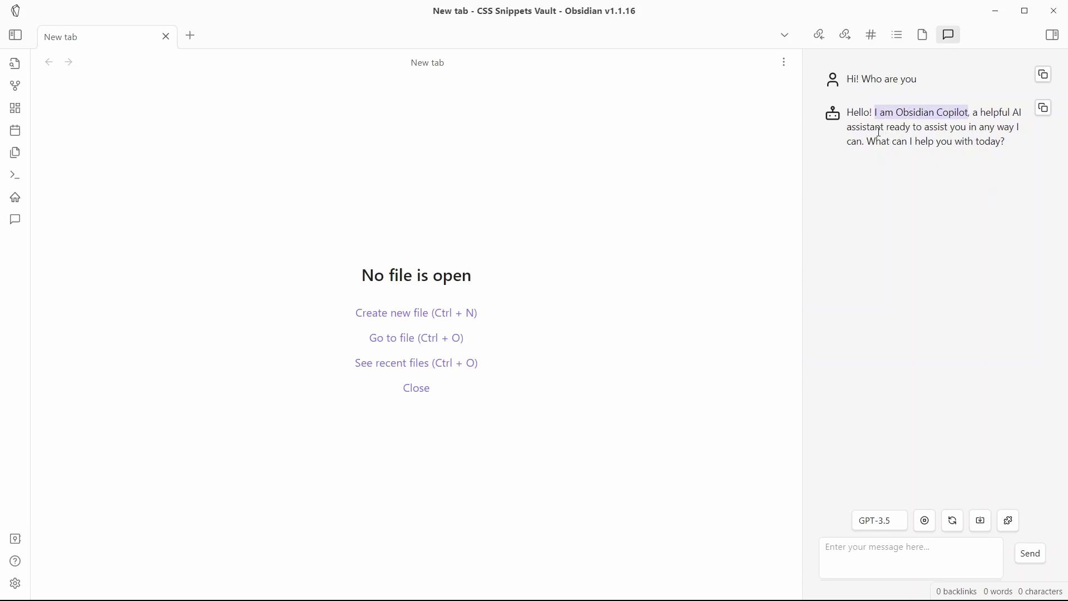
{"action": "left_click_drag", "start_coordinate": [904, 128], "coordinate": [968, 142]}
{"action": "left_click", "coordinate": [971, 147]}
{"action": "left_click", "coordinate": [902, 144]}
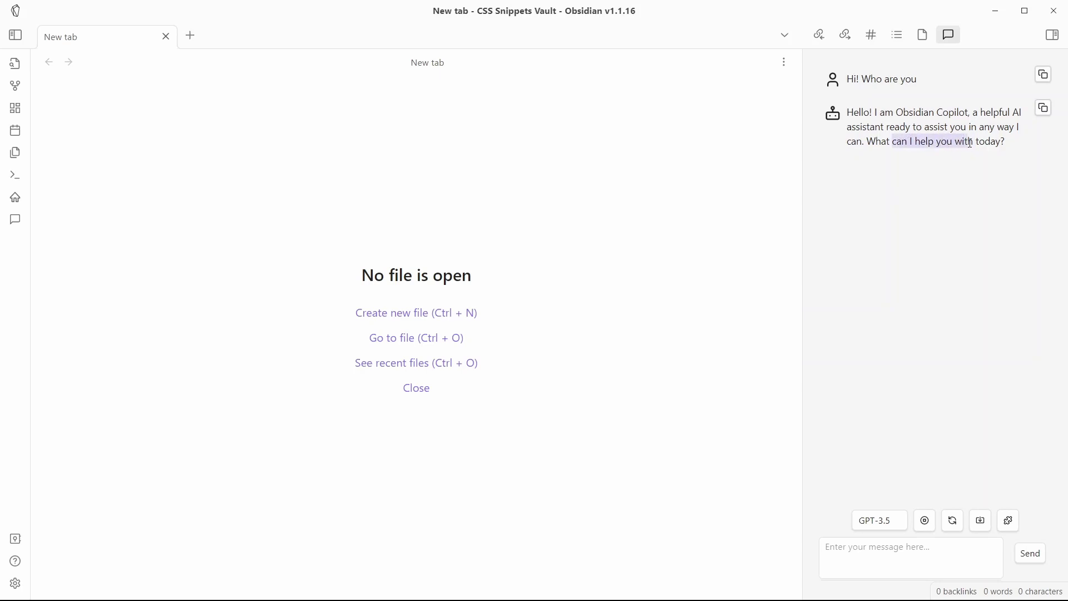
{"action": "left_click", "coordinate": [988, 162]}
- Send 'What can you do for me?' and review the task list answer
{"action": "left_click", "coordinate": [894, 564]}
{"action": "type", "text": "What can you do for me"}
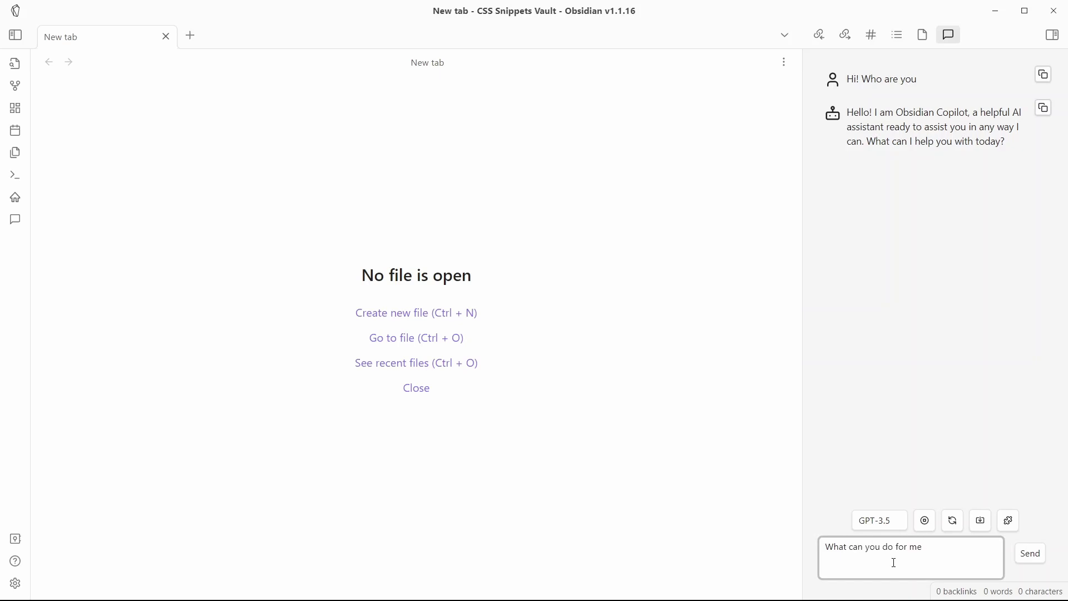
{"action": "type", "text": "?"}
{"action": "key", "text": "Return"}
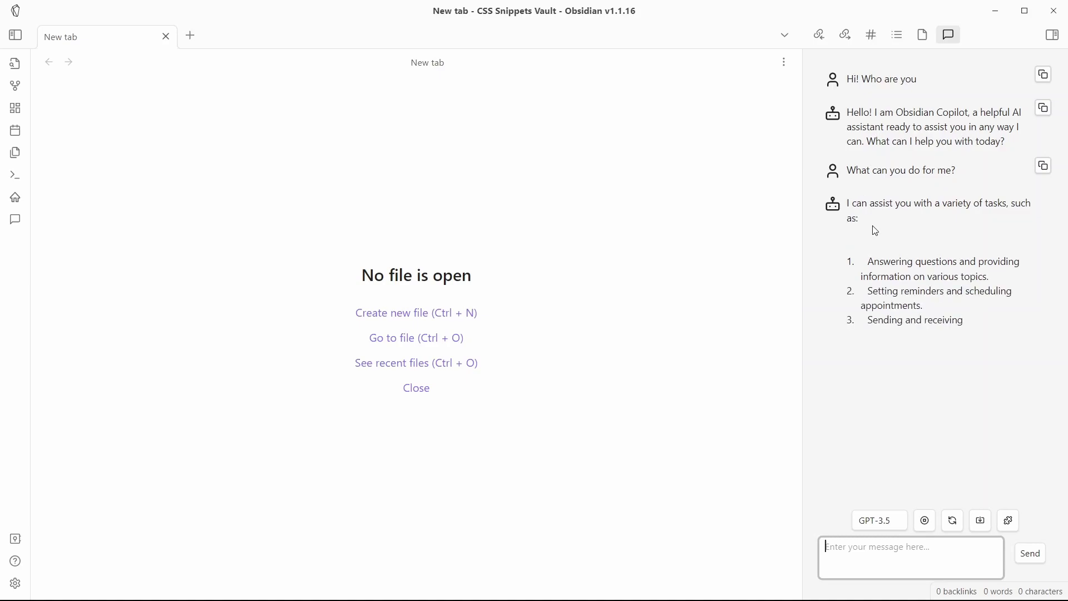
{"action": "triple_click", "coordinate": [875, 222]}
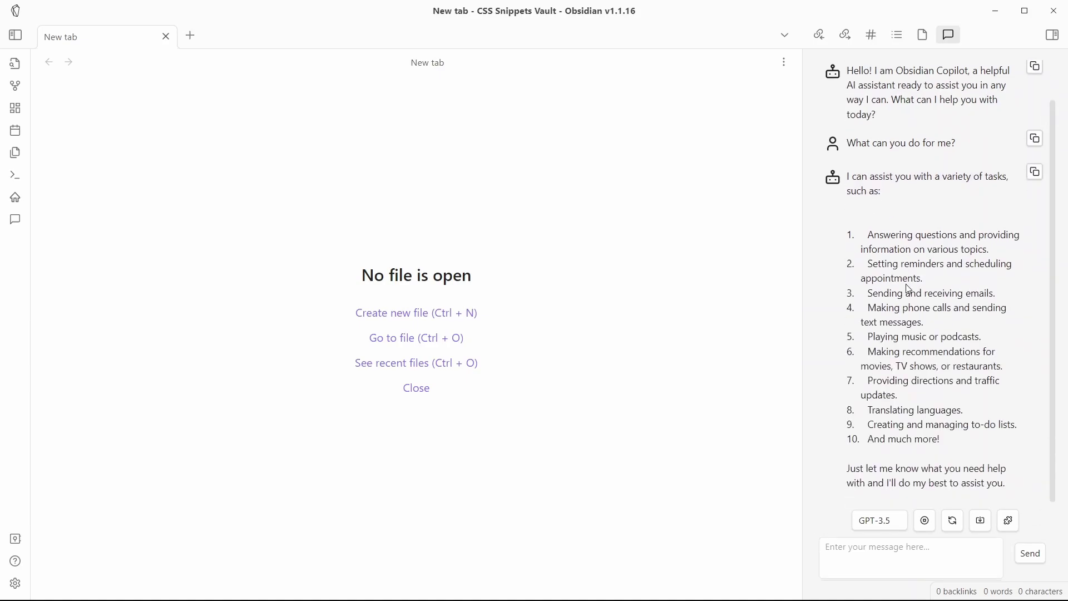
{"action": "scroll", "coordinate": [901, 251], "scroll_direction": "up", "scroll_amount": 1}
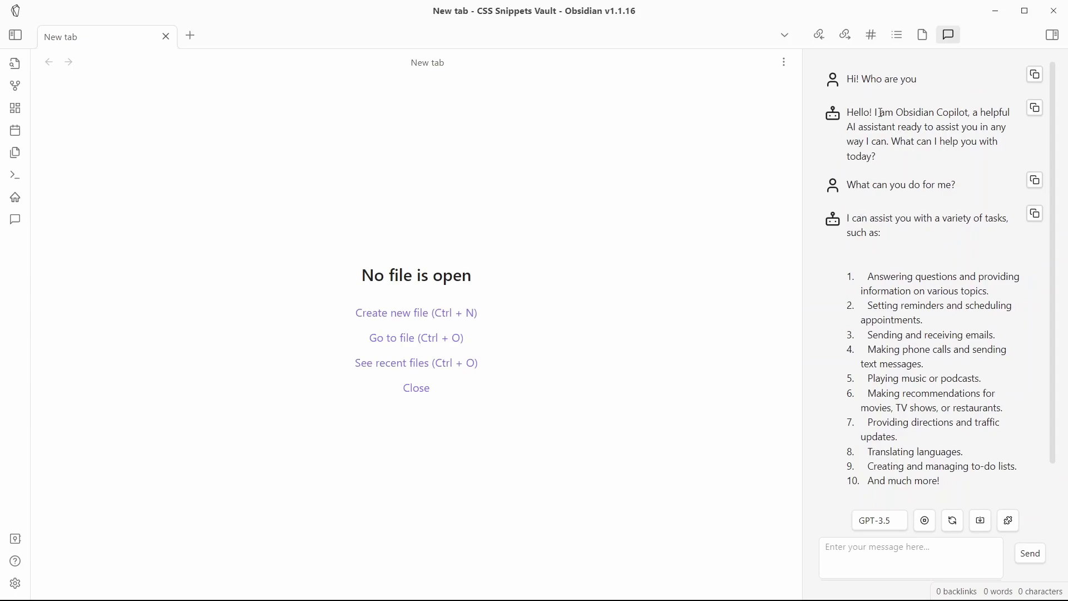
{"action": "left_click", "coordinate": [1054, 38]}
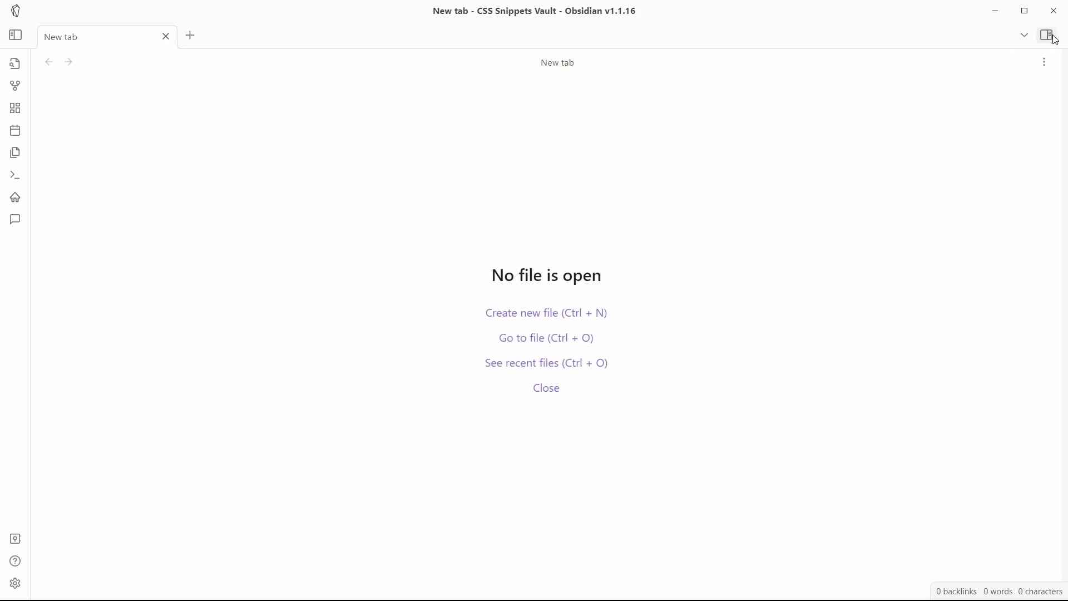
{"action": "left_click", "coordinate": [1054, 37]}
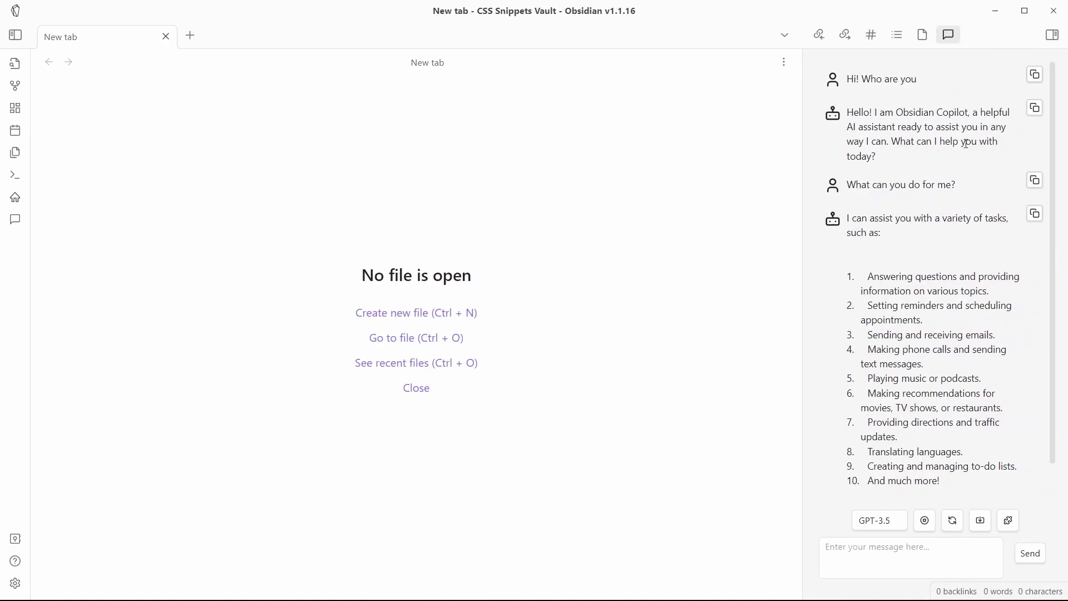
{"action": "triple_click", "coordinate": [904, 277]}
{"action": "left_click", "coordinate": [947, 292]}
{"action": "left_click_drag", "start_coordinate": [954, 291], "coordinate": [913, 277]}
{"action": "left_click", "coordinate": [880, 521]}
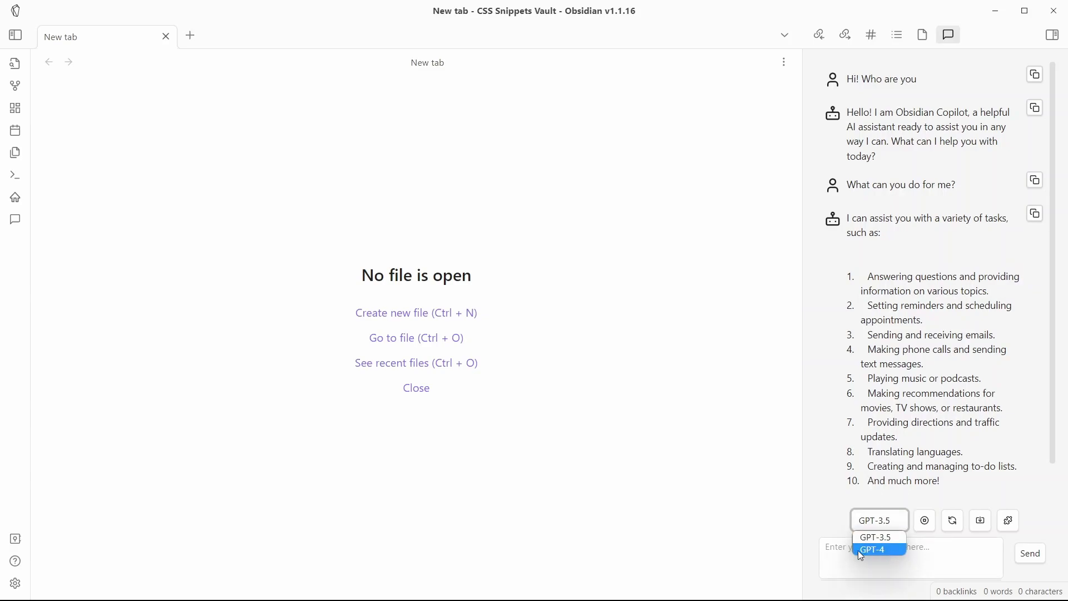
{"action": "left_click", "coordinate": [887, 560]}
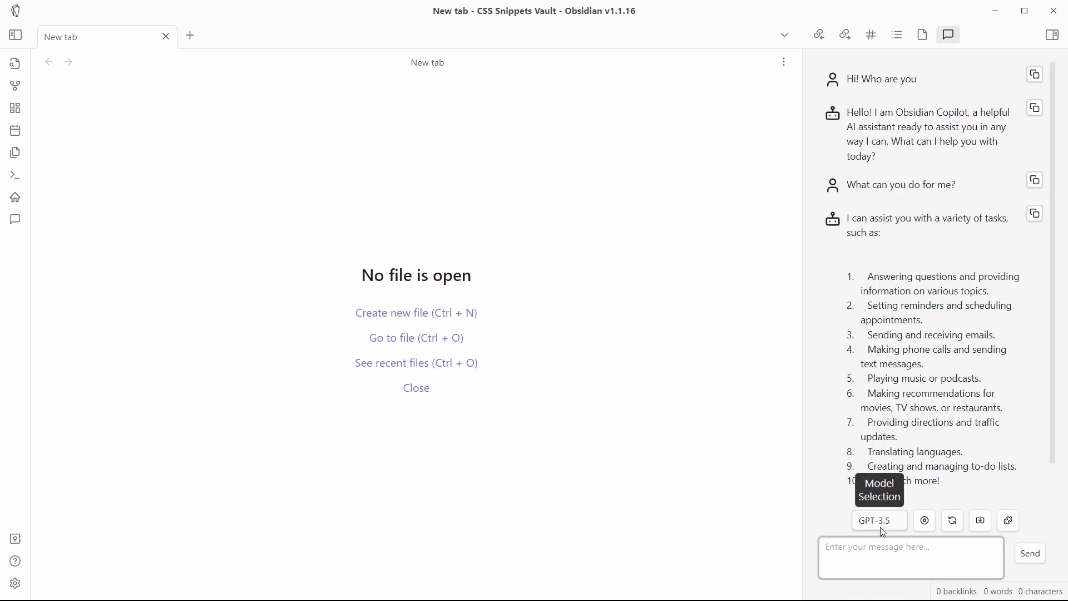
{"action": "scroll", "coordinate": [957, 345], "scroll_direction": "down", "scroll_amount": 1}
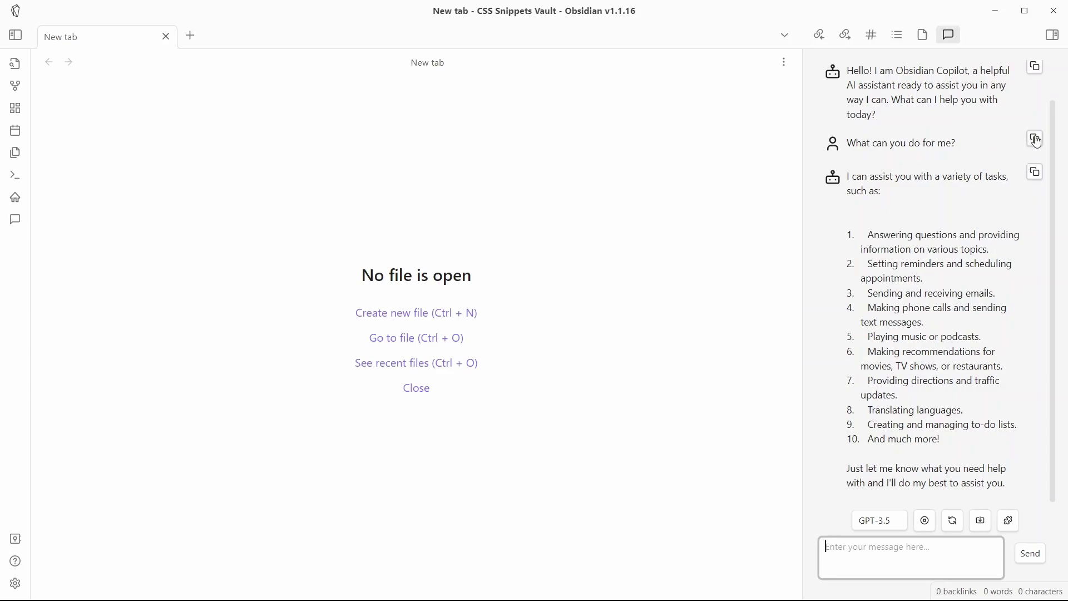
- Paste Copilot's question and list answer into new note Untitled 2
{"action": "left_click", "coordinate": [423, 313]}
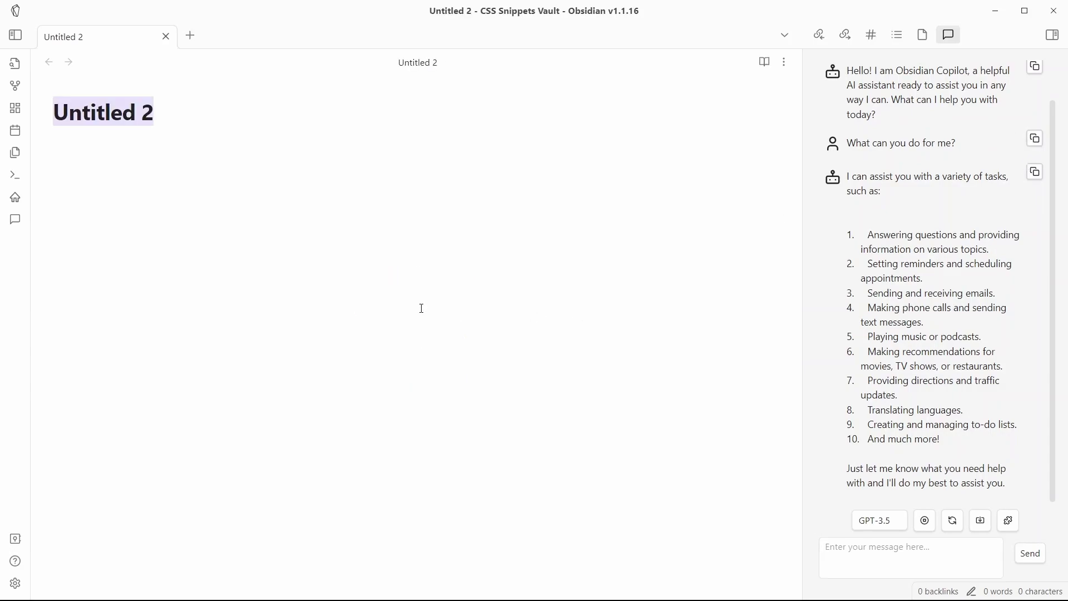
{"action": "left_click", "coordinate": [1036, 138]}
{"action": "left_click", "coordinate": [510, 165]}
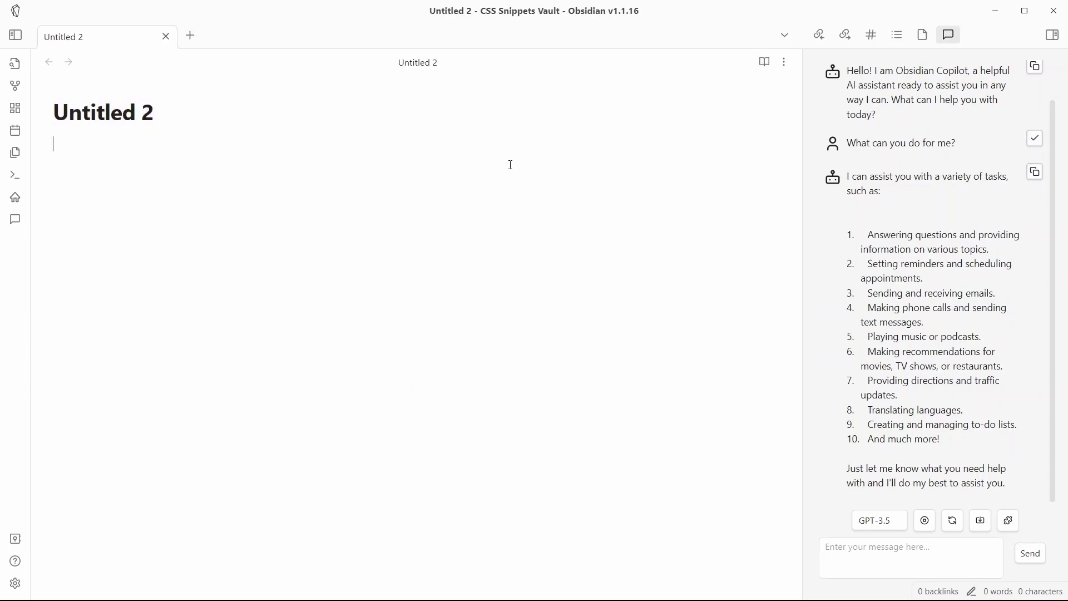
{"action": "key", "text": "ctrl+v"}
{"action": "left_click", "coordinate": [1035, 171]}
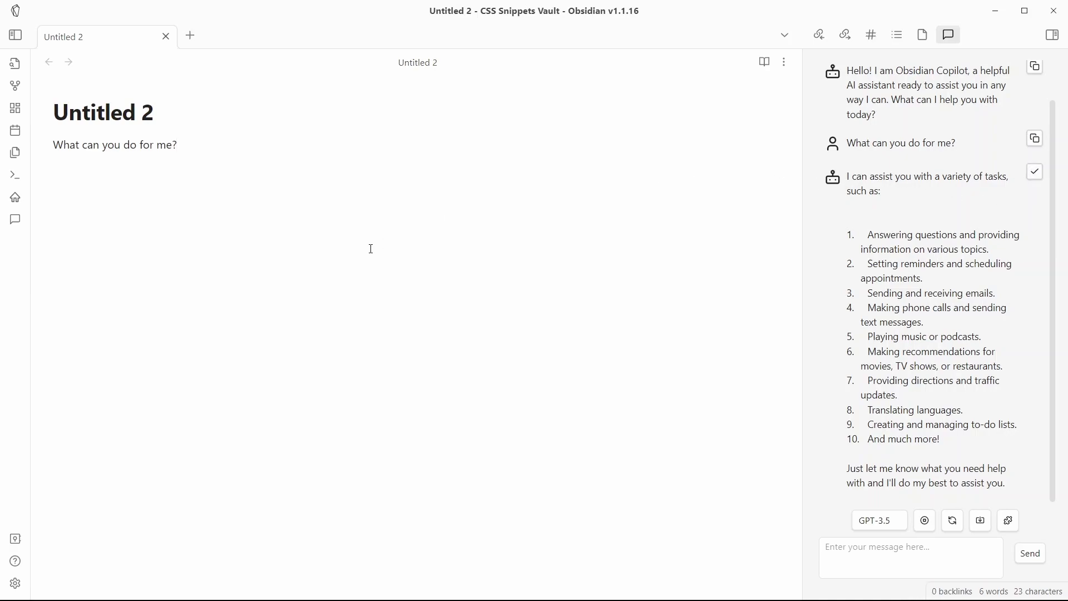
{"action": "key", "text": "ctrl+v"}
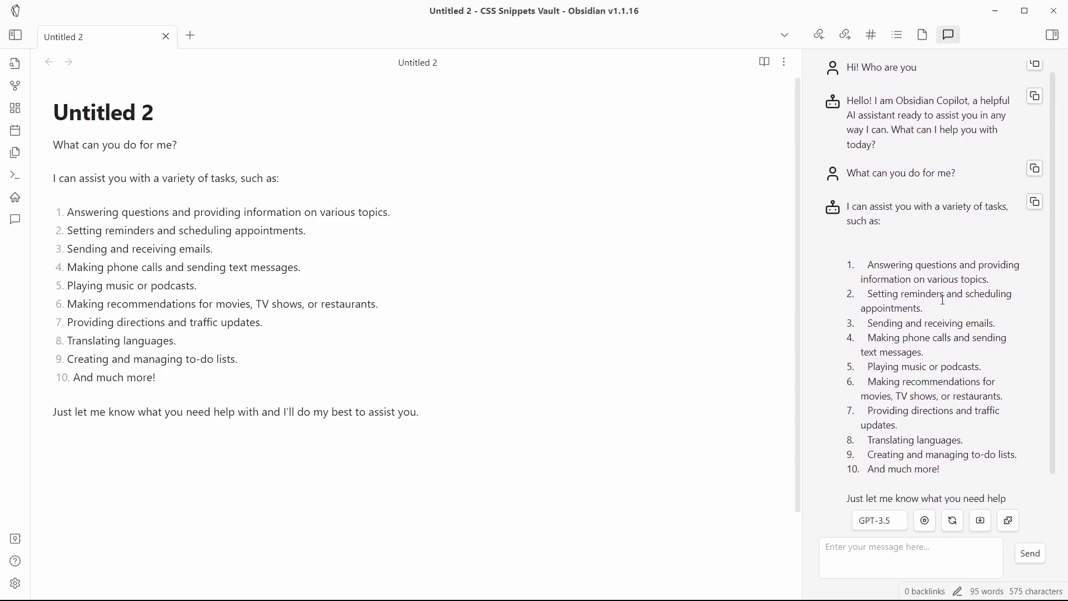
- Save the whole chat as note Chat-2023_04_25-09_08_34
{"action": "left_click", "coordinate": [981, 523]}
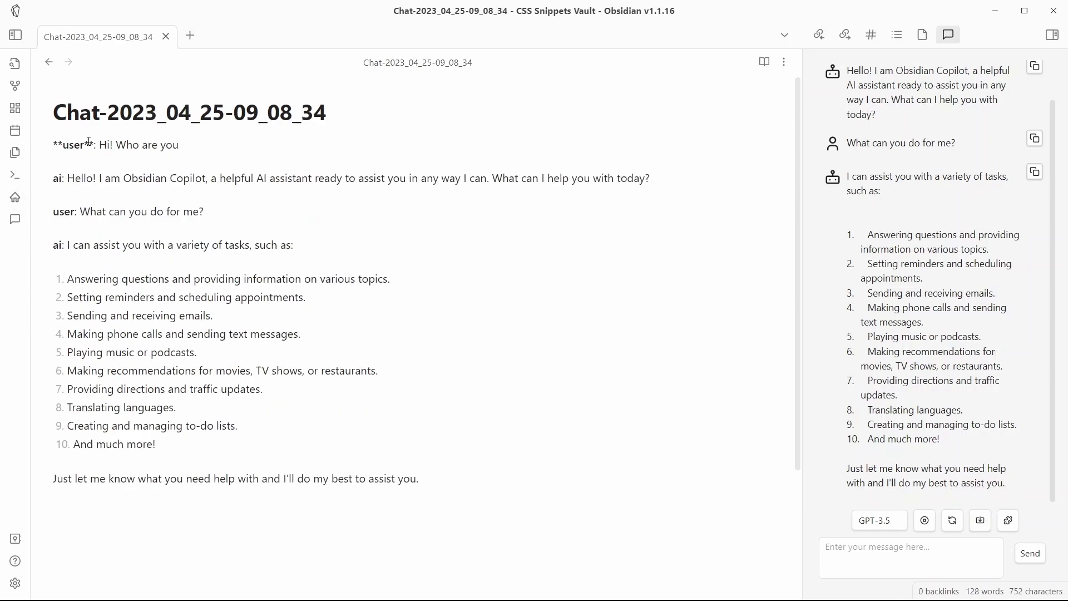
{"action": "left_click", "coordinate": [15, 37]}
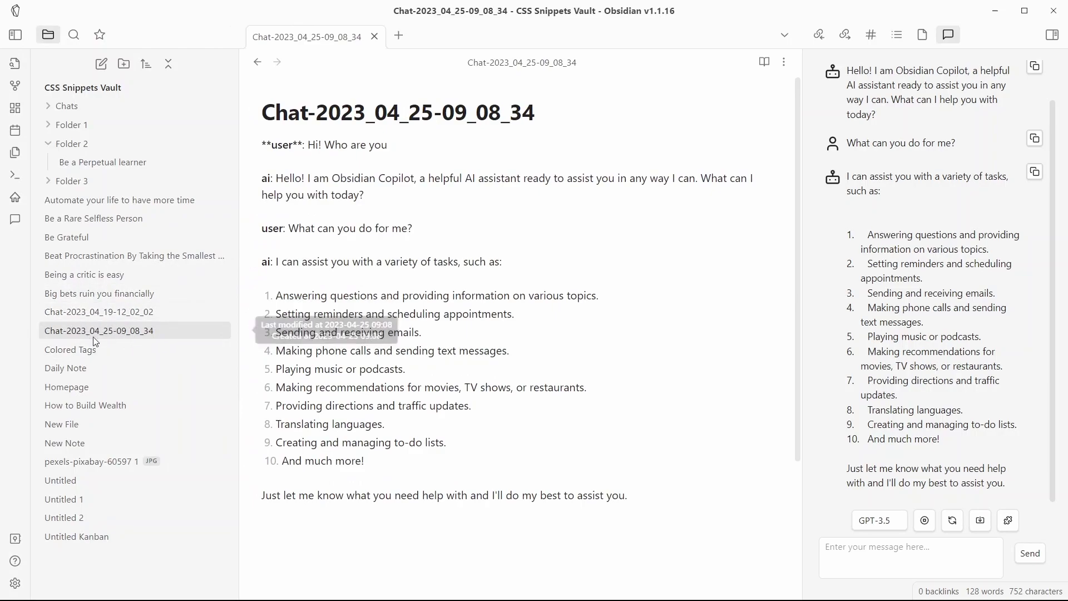
{"action": "left_click", "coordinate": [15, 35]}
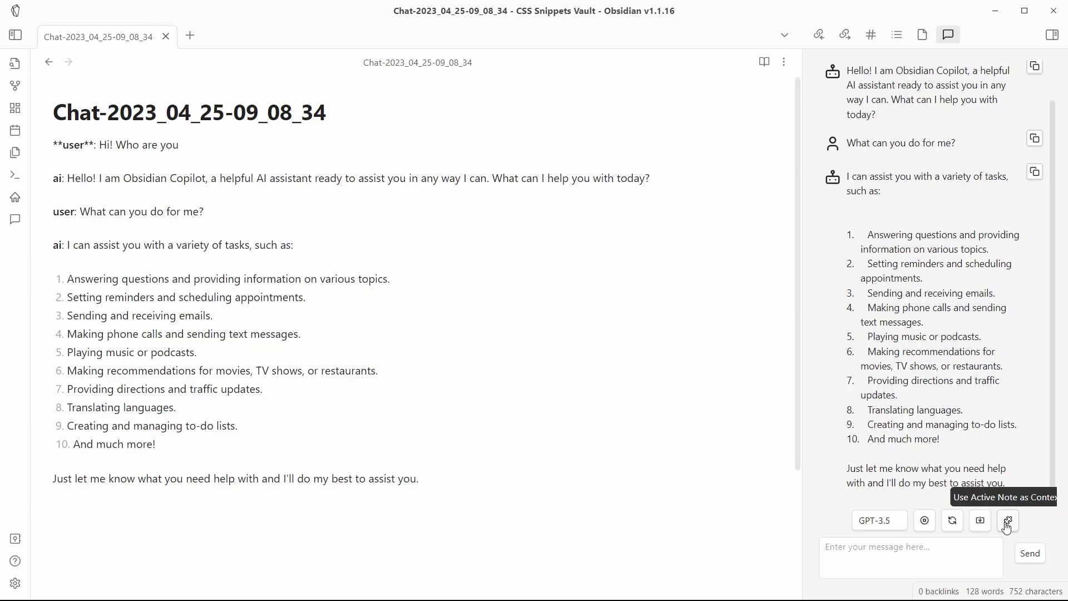
- Open the Be Grateful note from the file list
{"action": "left_click", "coordinate": [13, 34]}
{"action": "left_click", "coordinate": [82, 239]}
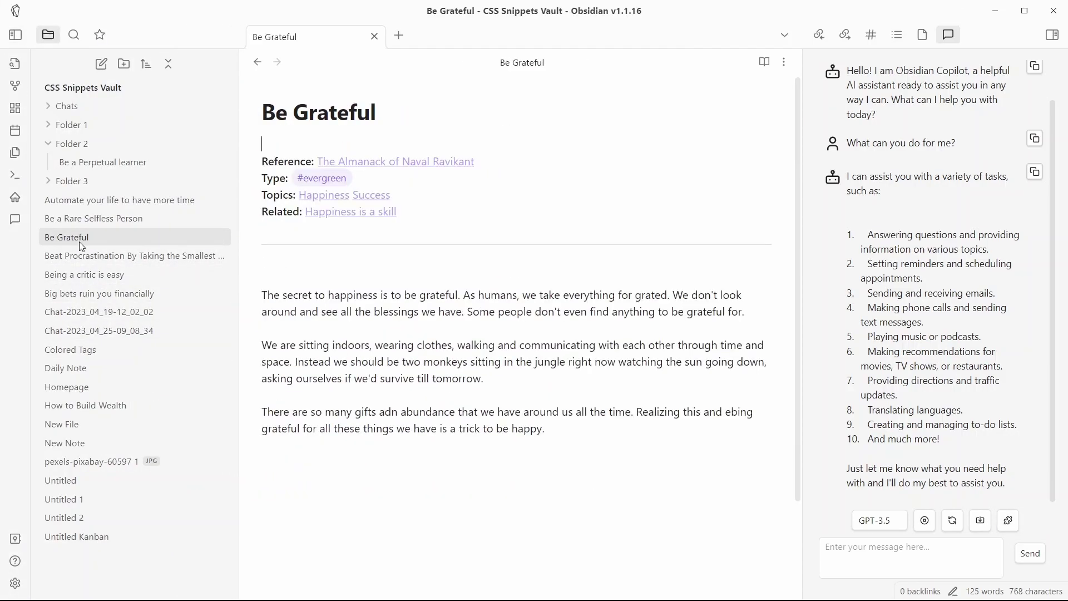
{"action": "left_click", "coordinate": [16, 35]}
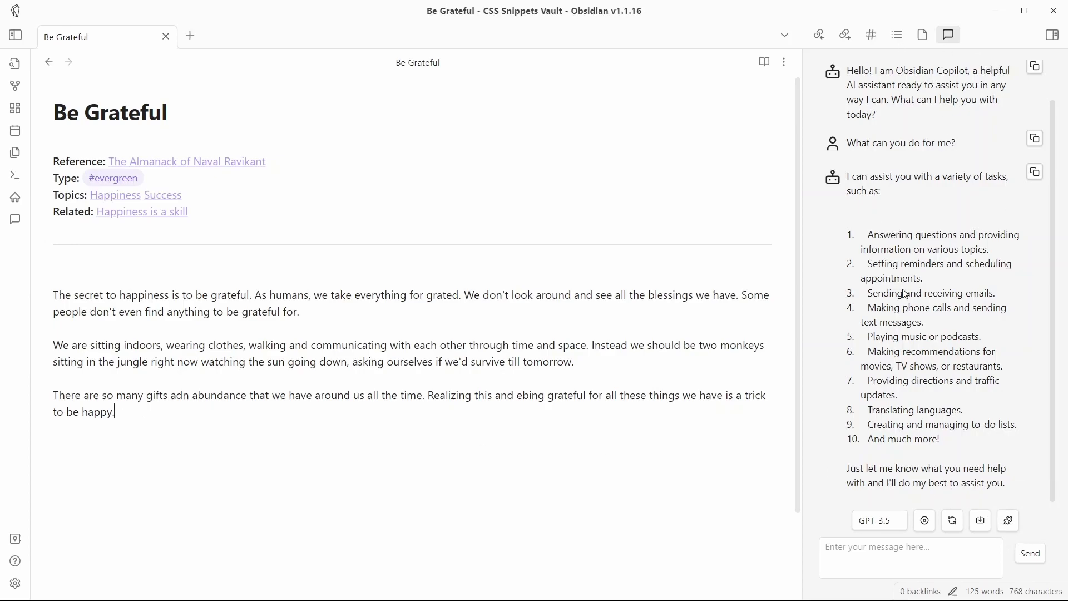
{"action": "scroll", "coordinate": [911, 326], "scroll_direction": "up", "scroll_amount": 2}
{"action": "scroll", "coordinate": [911, 326], "scroll_direction": "down", "scroll_amount": 2}
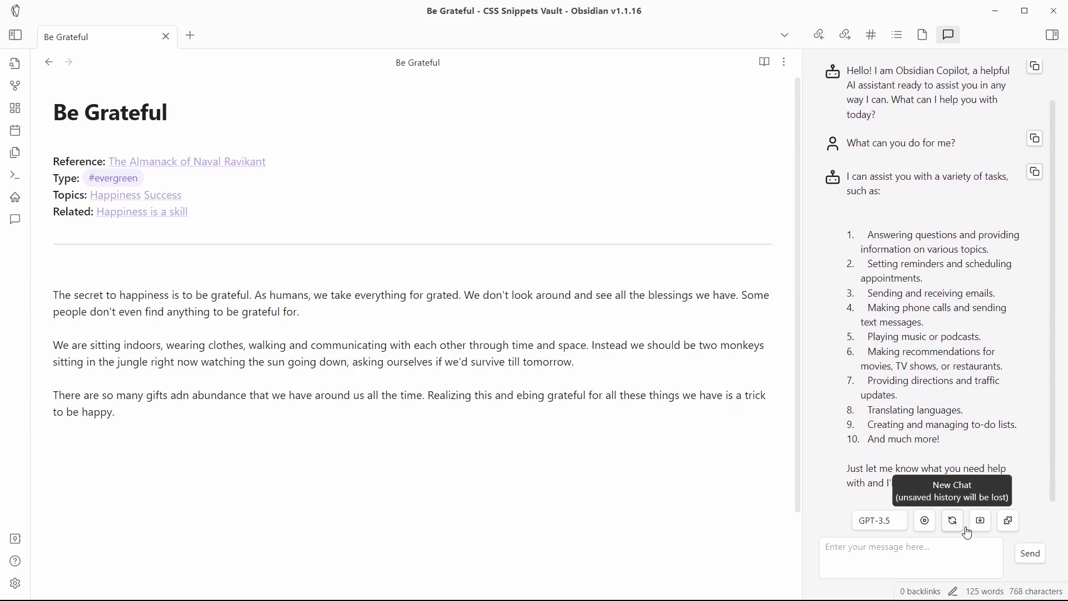
- In a new chat with the note as context, request 'Summarixe in two sentences'
{"action": "left_click", "coordinate": [953, 524]}
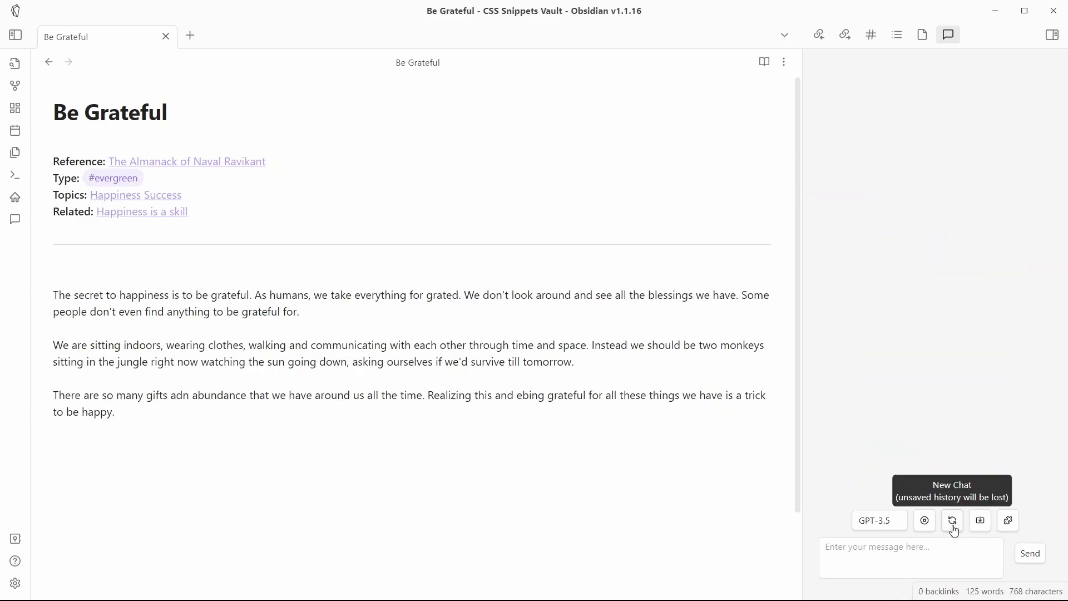
{"action": "left_click", "coordinate": [1011, 526]}
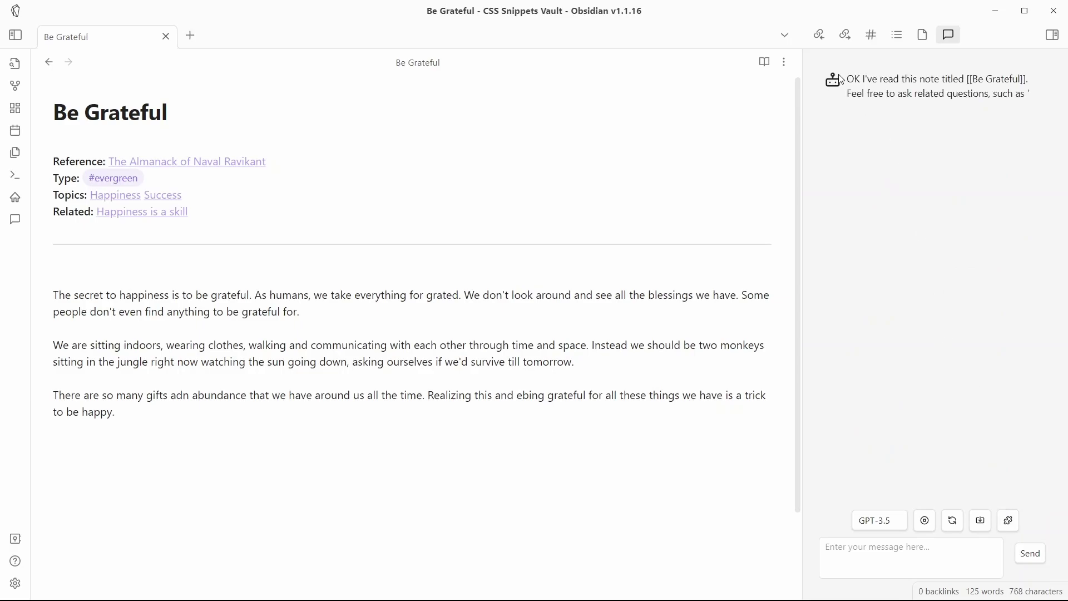
{"action": "left_click_drag", "start_coordinate": [846, 79], "coordinate": [966, 81]}
{"action": "left_click", "coordinate": [902, 92]}
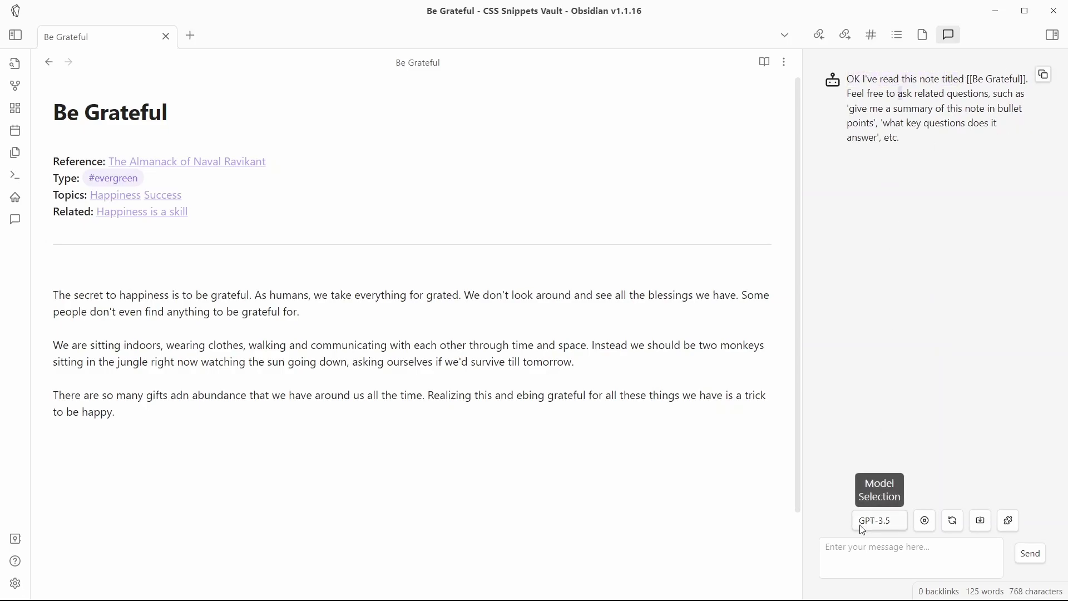
{"action": "left_click", "coordinate": [866, 554]}
{"action": "type", "text": "Summari"}
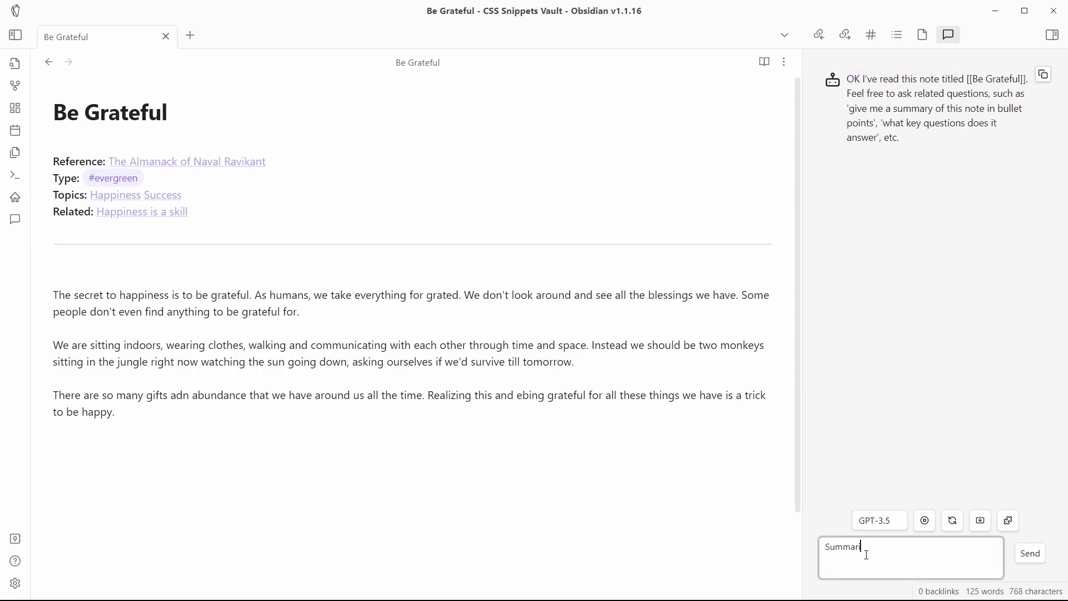
{"action": "type", "text": "xe in two sentences"}
{"action": "key", "text": "Return"}
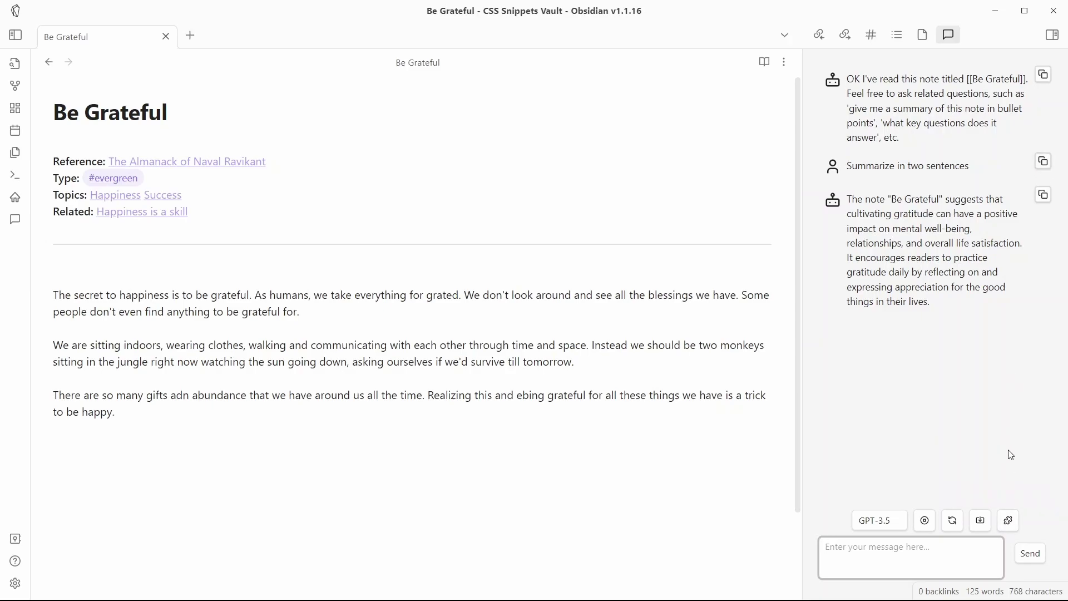
{"action": "scroll", "coordinate": [779, 436], "scroll_direction": "down", "scroll_amount": 2}
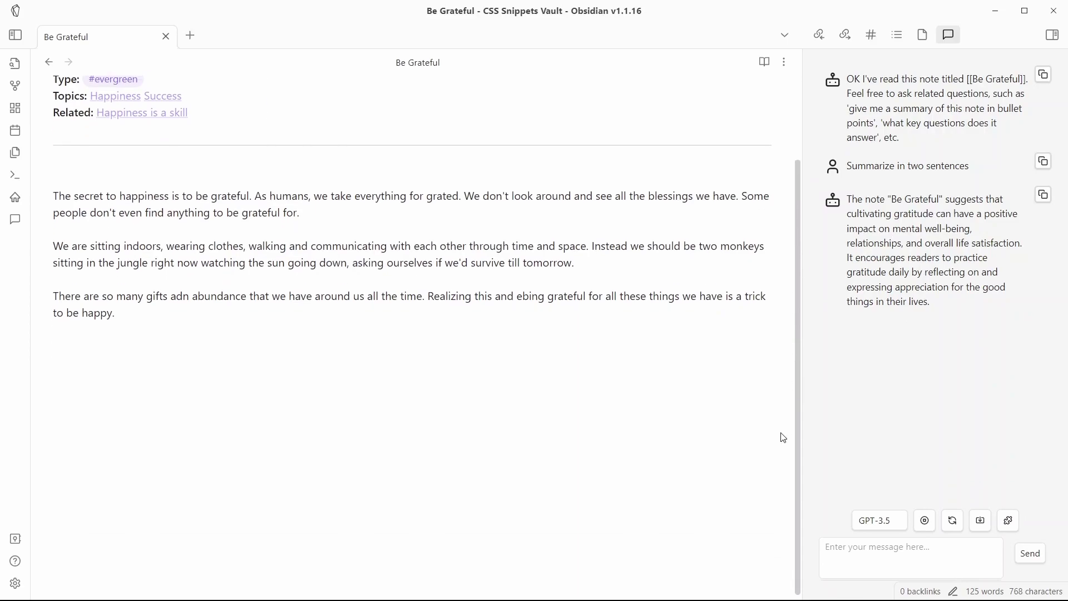
{"action": "scroll", "coordinate": [790, 389], "scroll_direction": "up", "scroll_amount": 2}
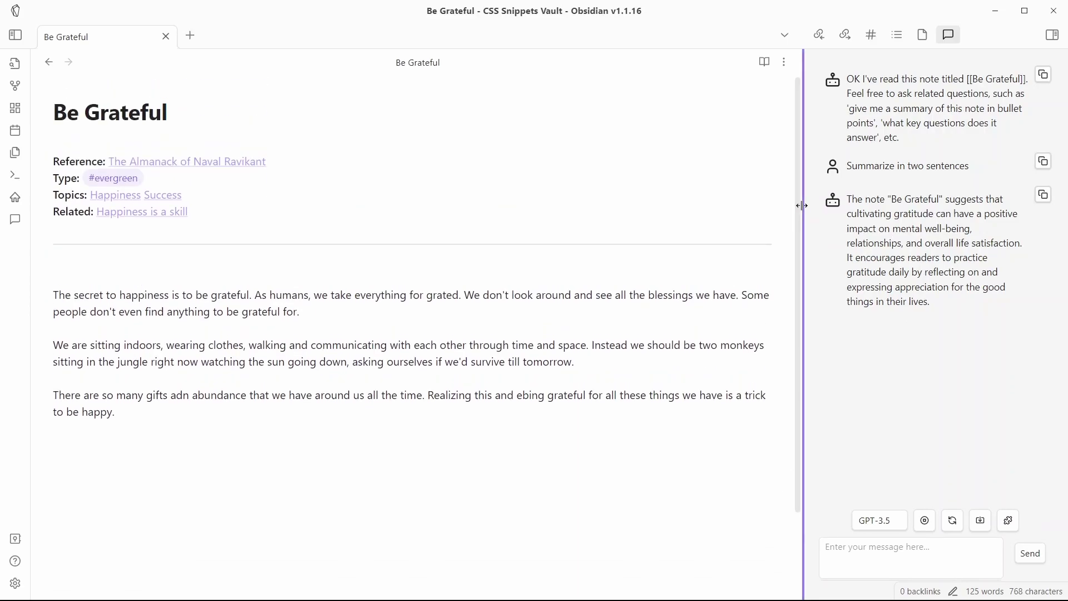
{"action": "scroll", "coordinate": [800, 285], "scroll_direction": "down", "scroll_amount": 2}
{"action": "scroll", "coordinate": [799, 285], "scroll_direction": "down", "scroll_amount": 1}
{"action": "scroll", "coordinate": [804, 223], "scroll_direction": "up", "scroll_amount": 3}
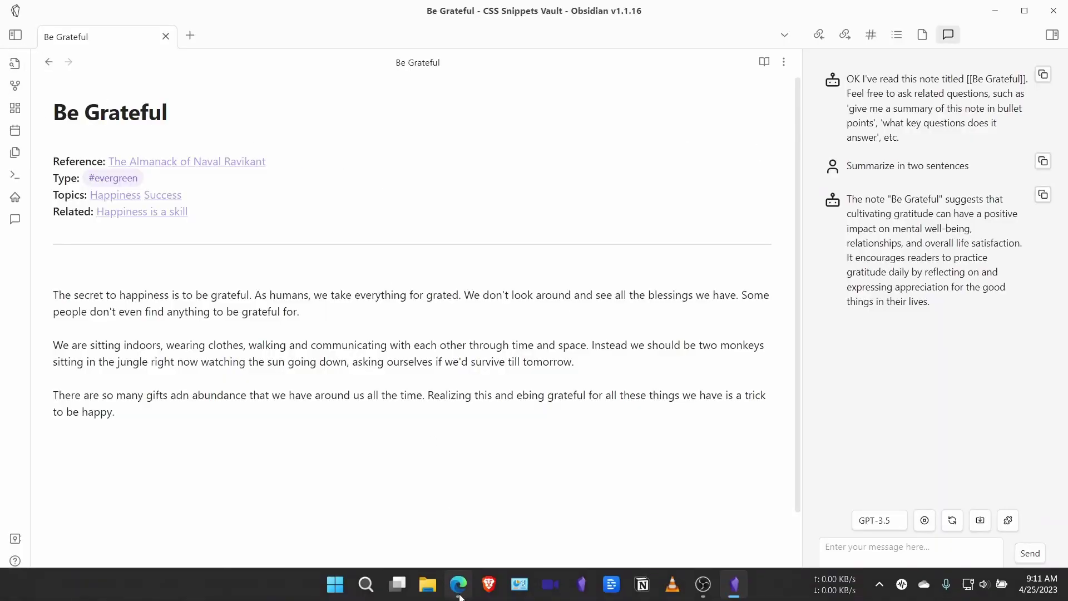
- Bring up the obsidian-weaver repository in Edge and scroll through its README
{"action": "left_click", "coordinate": [466, 593]}
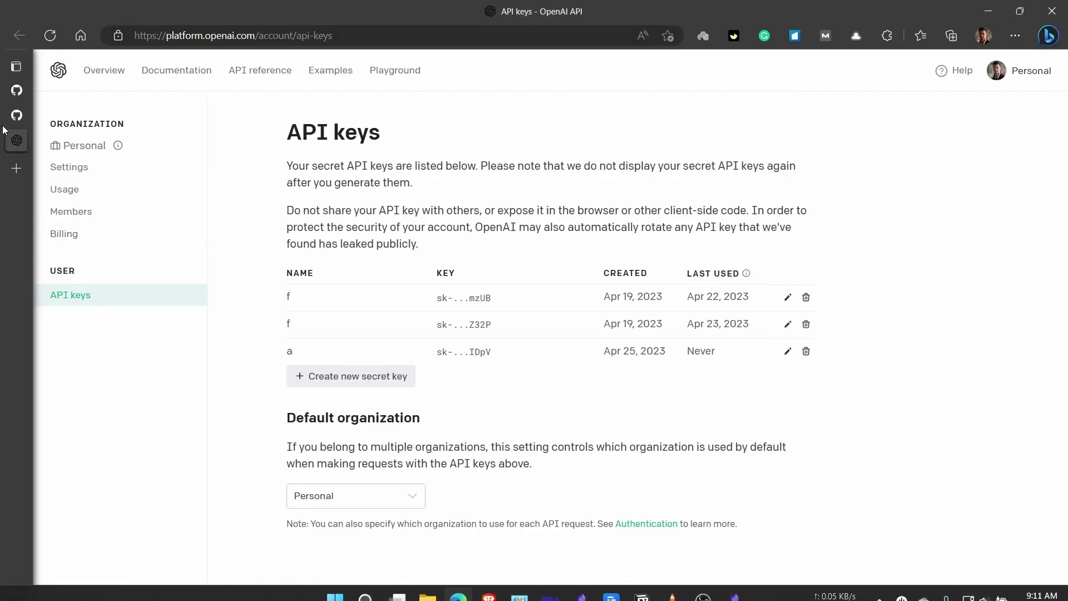
{"action": "mouse_move", "coordinate": [16, 119]}
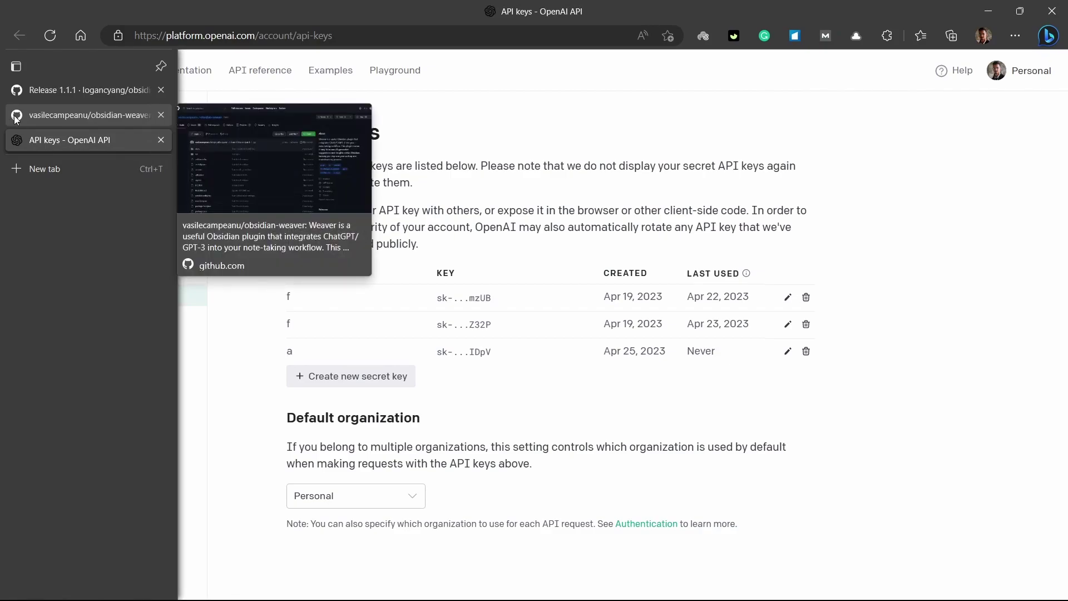
{"action": "left_click", "coordinate": [15, 120]}
{"action": "scroll", "coordinate": [946, 389], "scroll_direction": "down", "scroll_amount": 5}
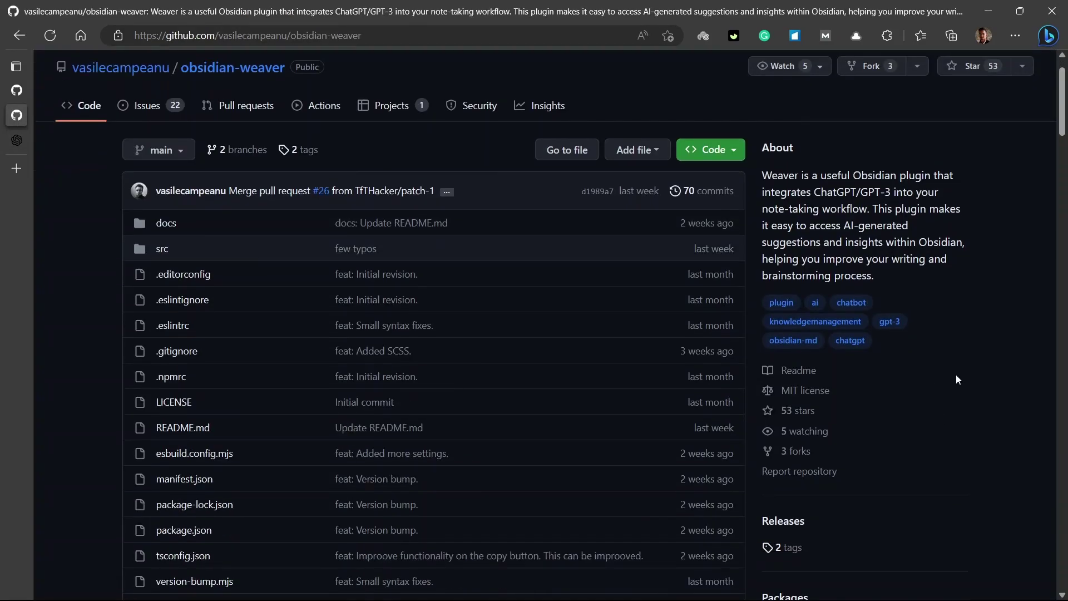
{"action": "scroll", "coordinate": [946, 376], "scroll_direction": "down", "scroll_amount": 6}
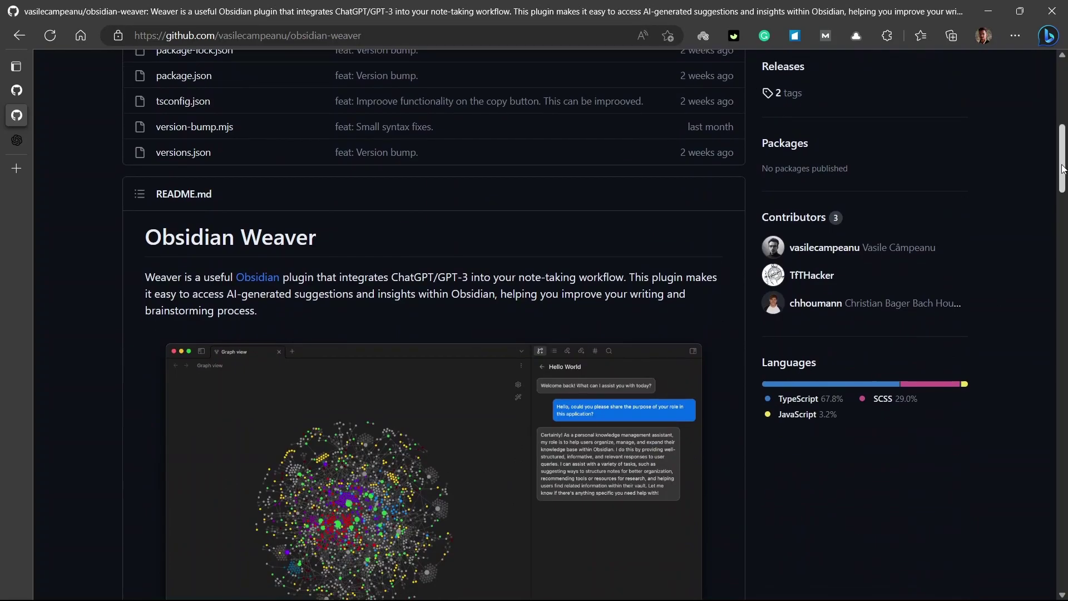
{"action": "scroll", "coordinate": [1030, 401], "scroll_direction": "down", "scroll_amount": 15}
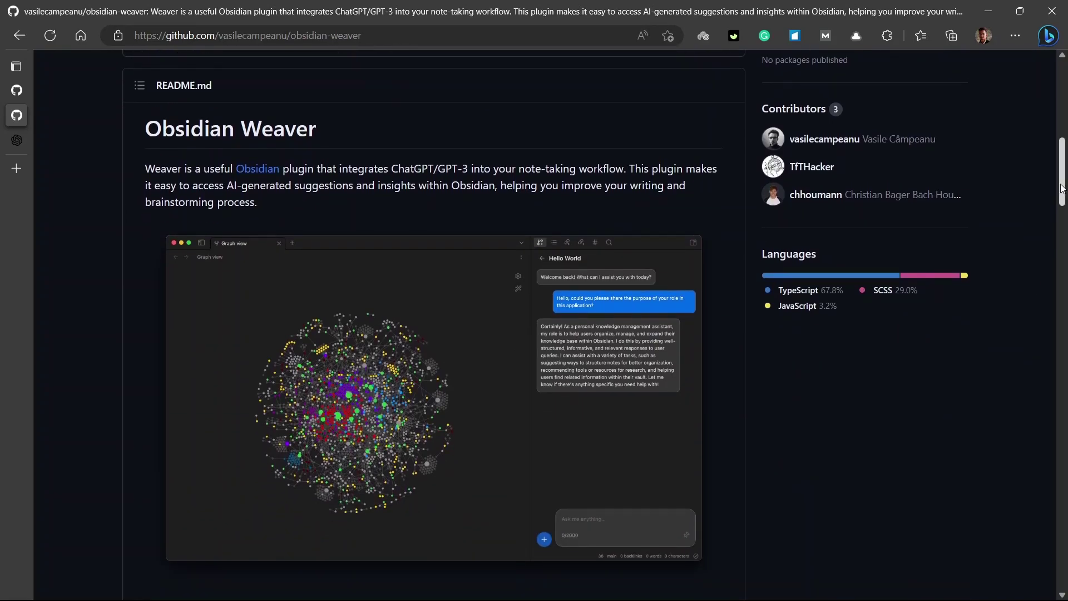
{"action": "scroll", "coordinate": [1015, 434], "scroll_direction": "down", "scroll_amount": 10}
{"action": "scroll", "coordinate": [1028, 388], "scroll_direction": "up", "scroll_amount": 10}
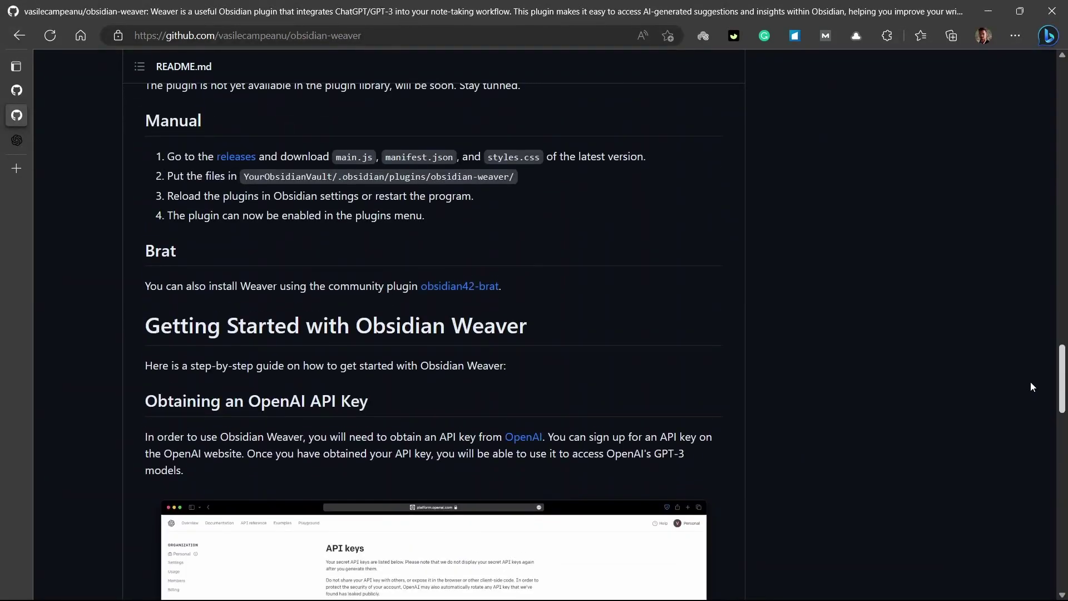
- Open the releases page and expand the 0.3.2 Assets to list main.js, manifest.json and styles.css
{"action": "left_click", "coordinate": [233, 204]}
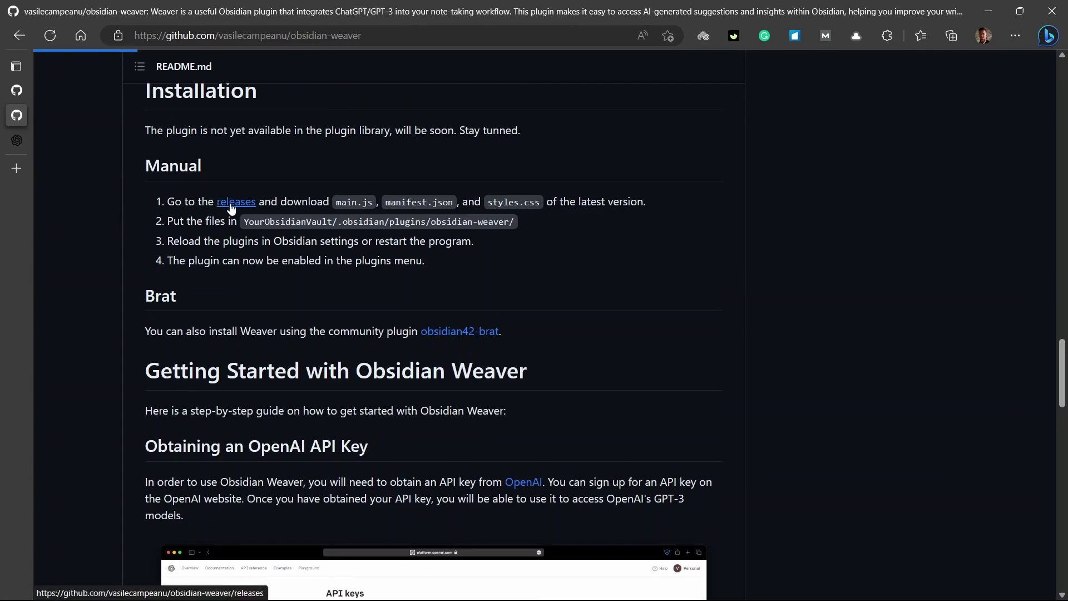
{"action": "scroll", "coordinate": [356, 372], "scroll_direction": "down", "scroll_amount": 15}
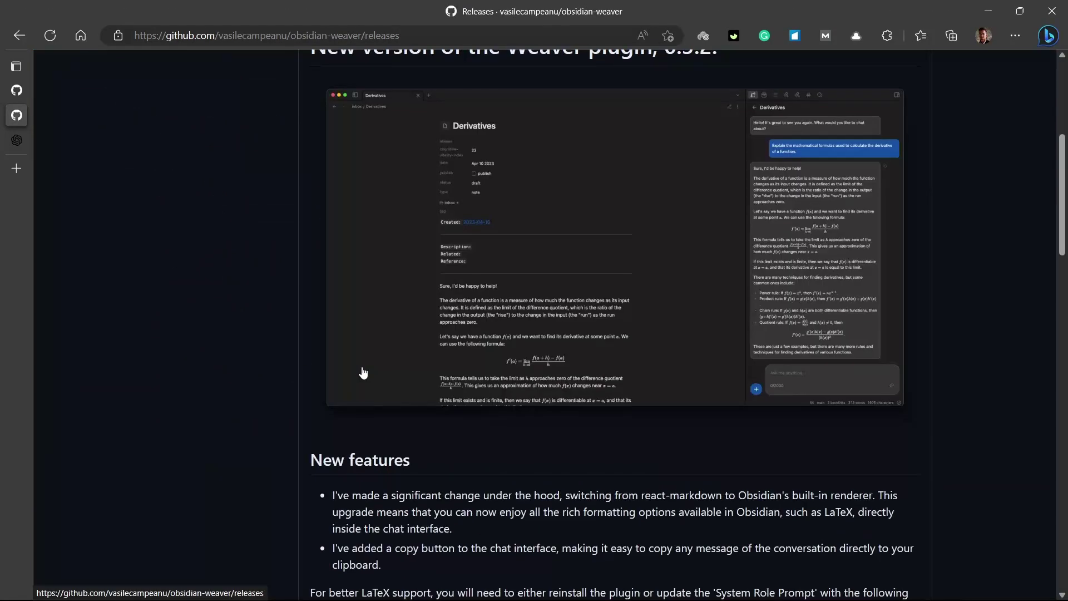
{"action": "left_click", "coordinate": [315, 245]}
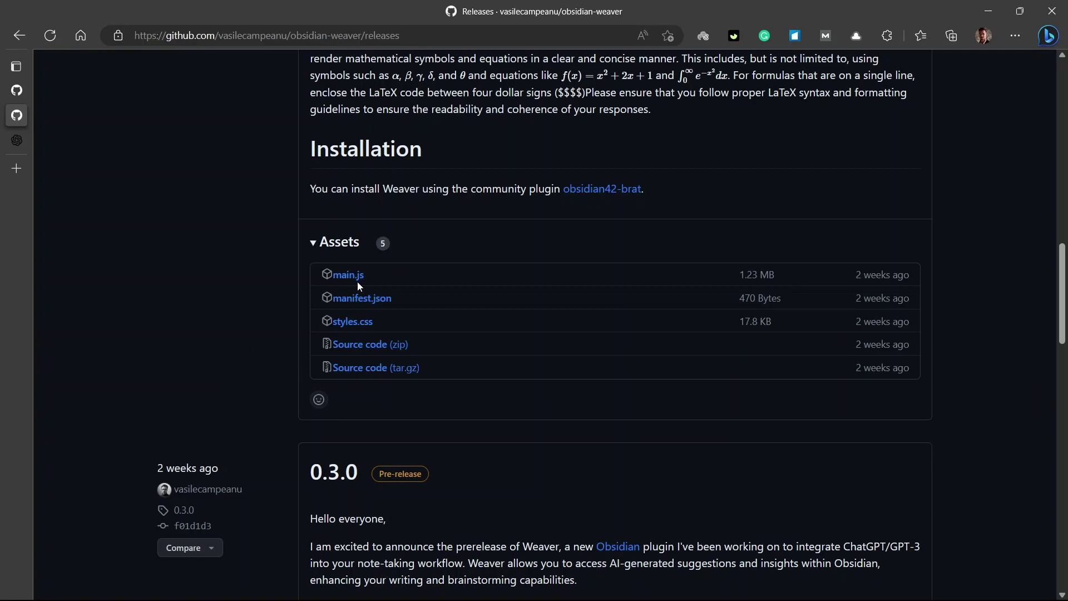
- Enable the Weaver plugin under Obsidian's Community plugins settings
{"action": "left_click", "coordinate": [990, 10]}
{"action": "left_click", "coordinate": [15, 583]}
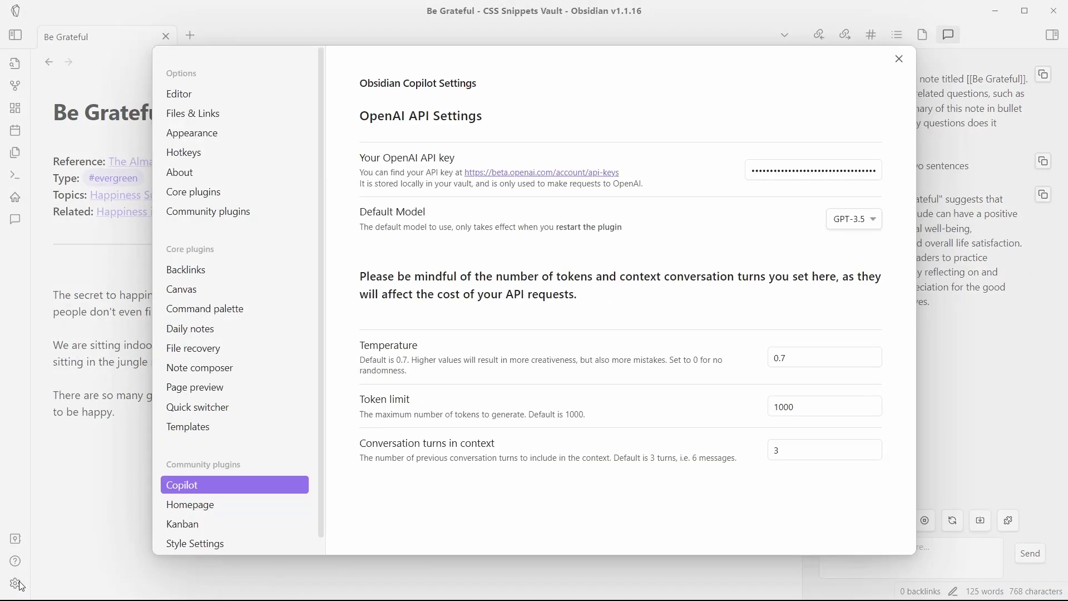
{"action": "left_click", "coordinate": [256, 211]}
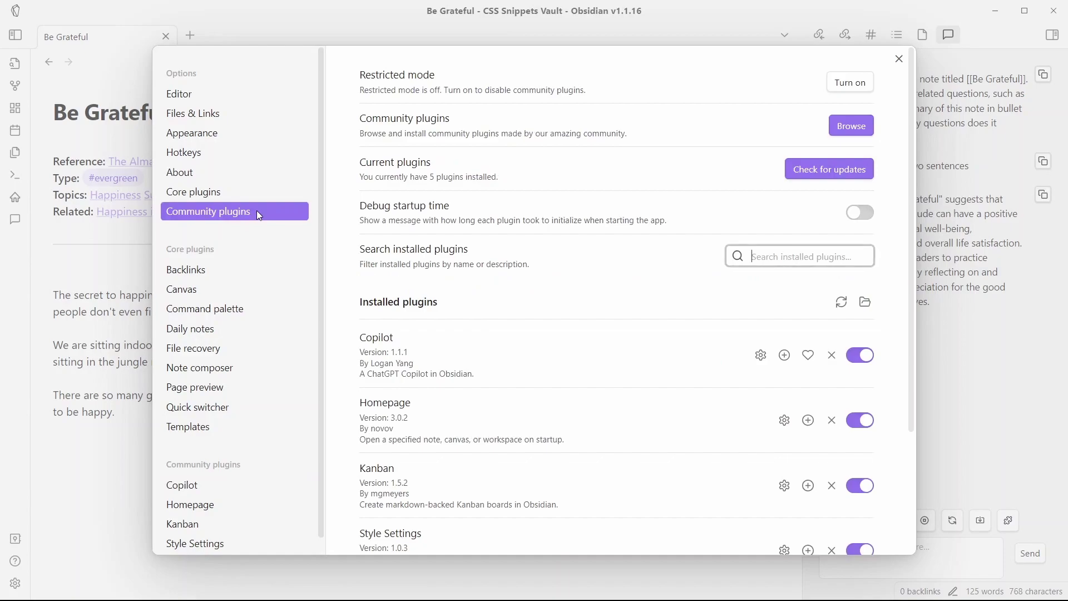
{"action": "scroll", "coordinate": [478, 364], "scroll_direction": "down", "scroll_amount": 5}
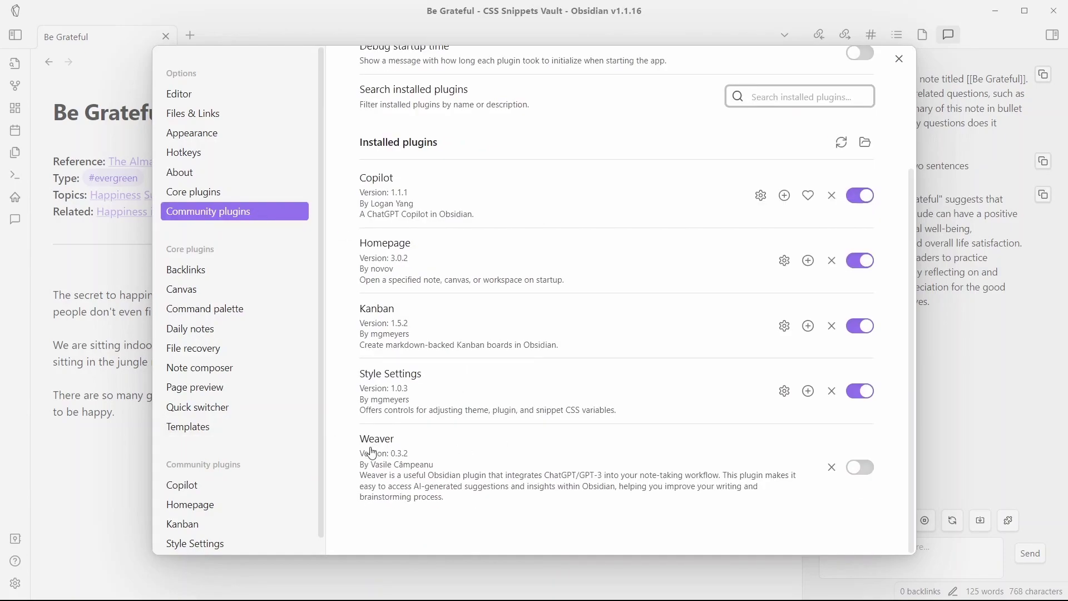
{"action": "left_click", "coordinate": [857, 468]}
- In Weaver's settings, choose model gpt-3.5-turbo-0301 and turn off Open on Startup
{"action": "left_click", "coordinate": [785, 468]}
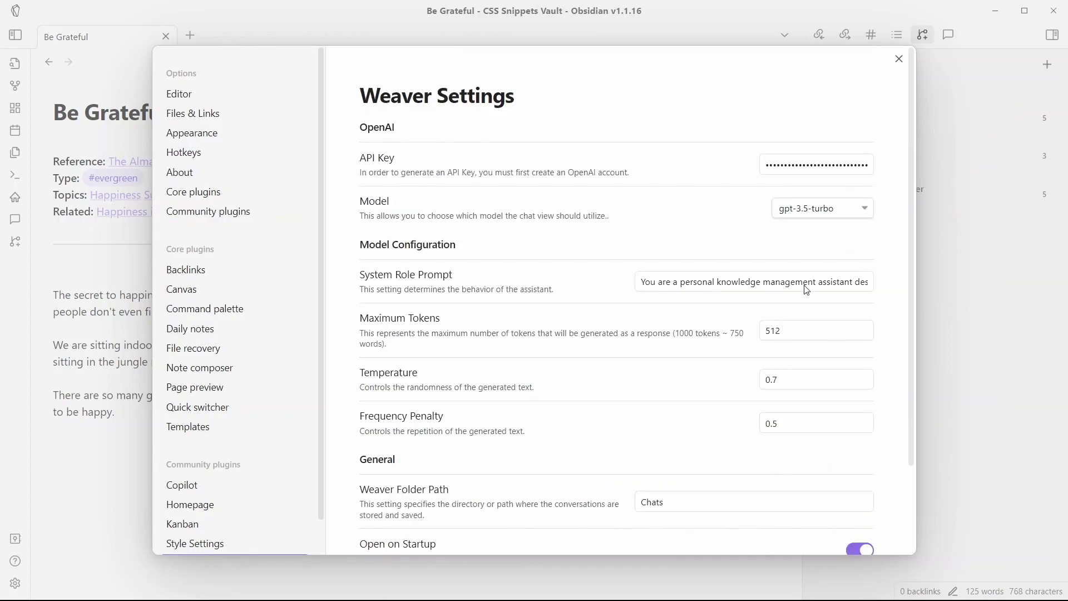
{"action": "left_click_drag", "start_coordinate": [765, 160], "coordinate": [887, 169]}
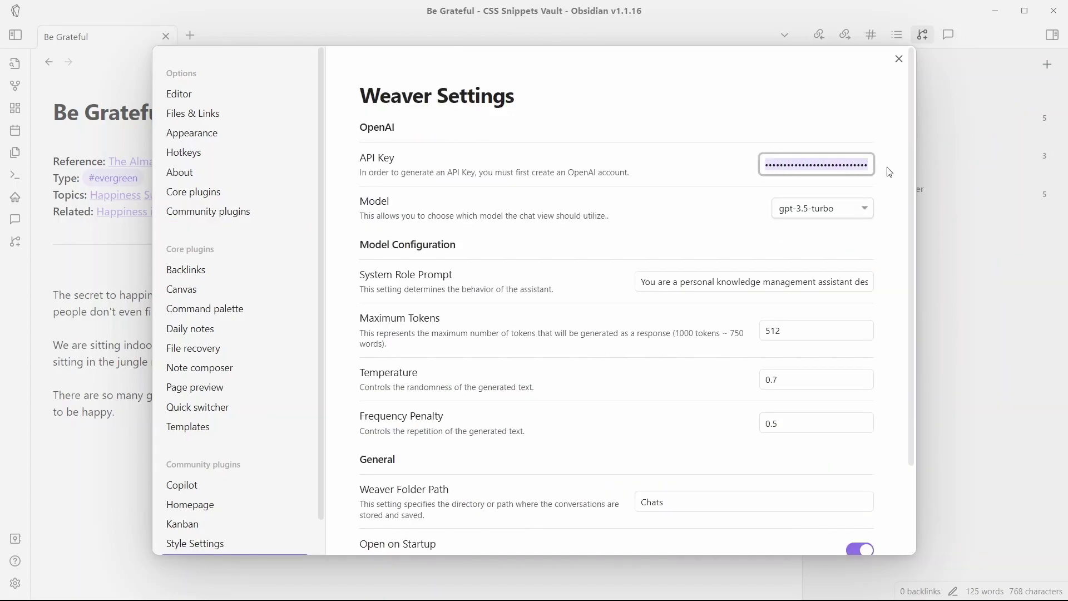
{"action": "left_click", "coordinate": [657, 158]}
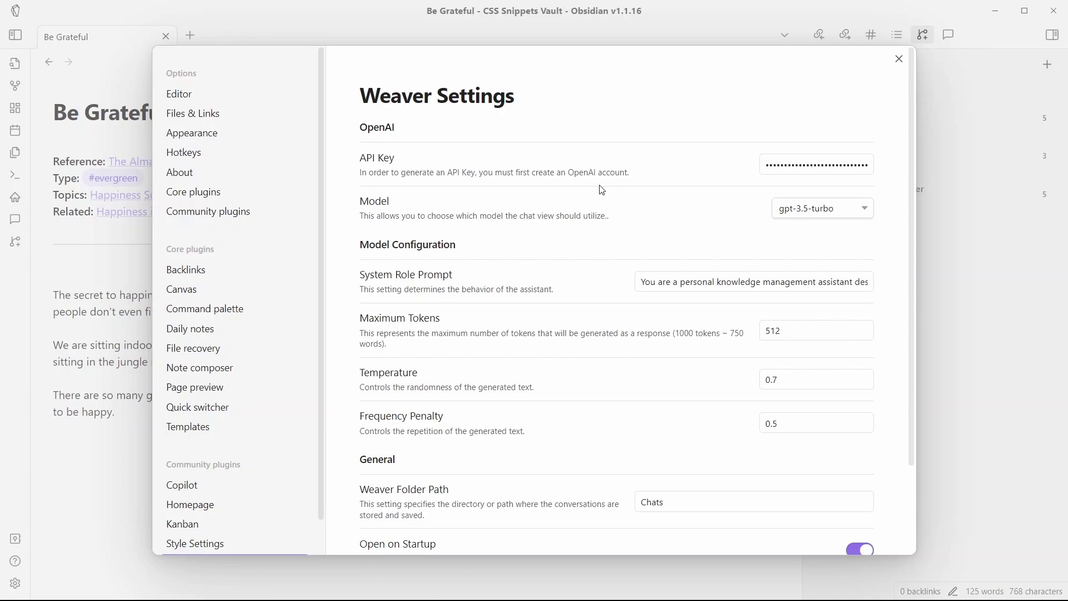
{"action": "left_click", "coordinate": [846, 214]}
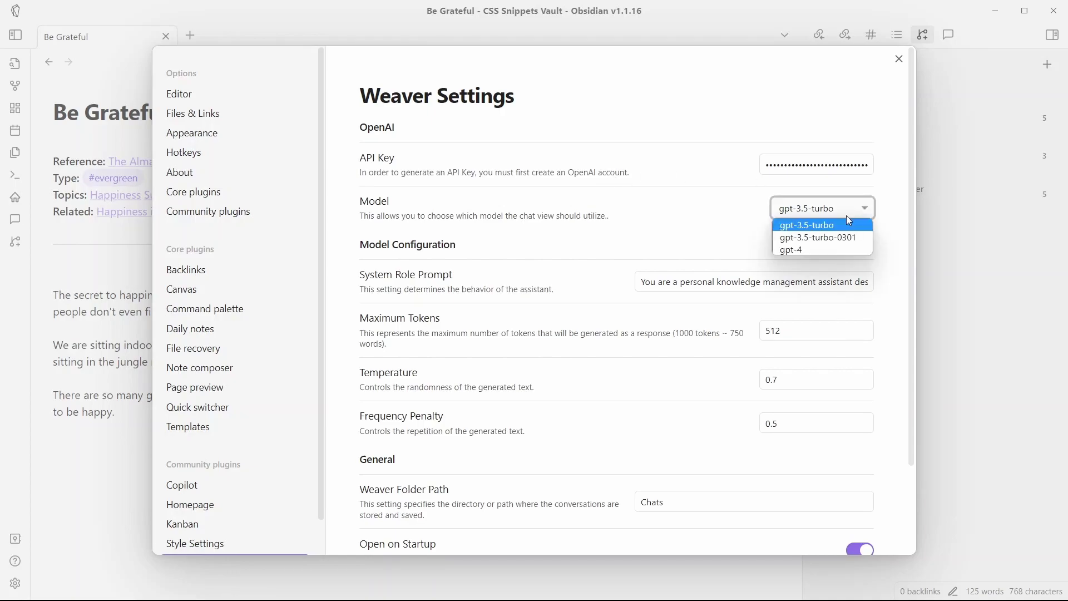
{"action": "left_click", "coordinate": [828, 243]}
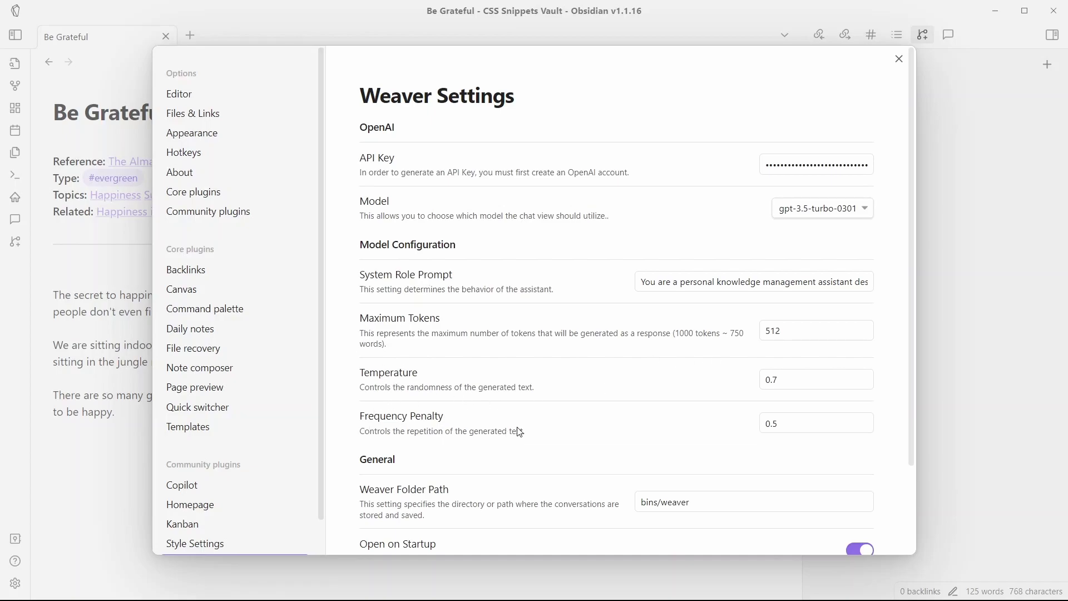
{"action": "scroll", "coordinate": [515, 427], "scroll_direction": "down", "scroll_amount": 3}
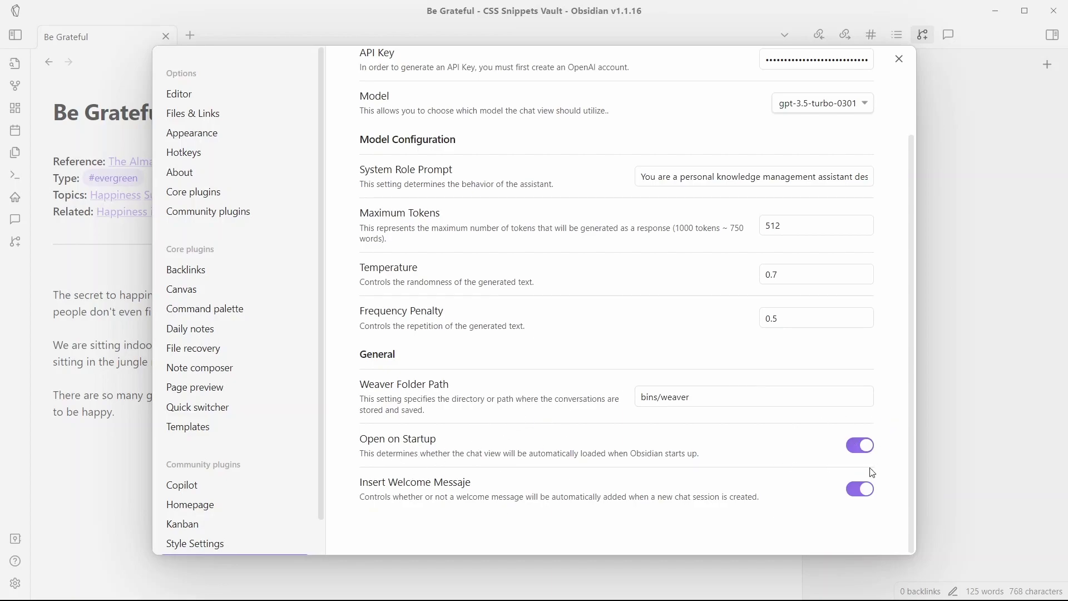
{"action": "left_click", "coordinate": [865, 451]}
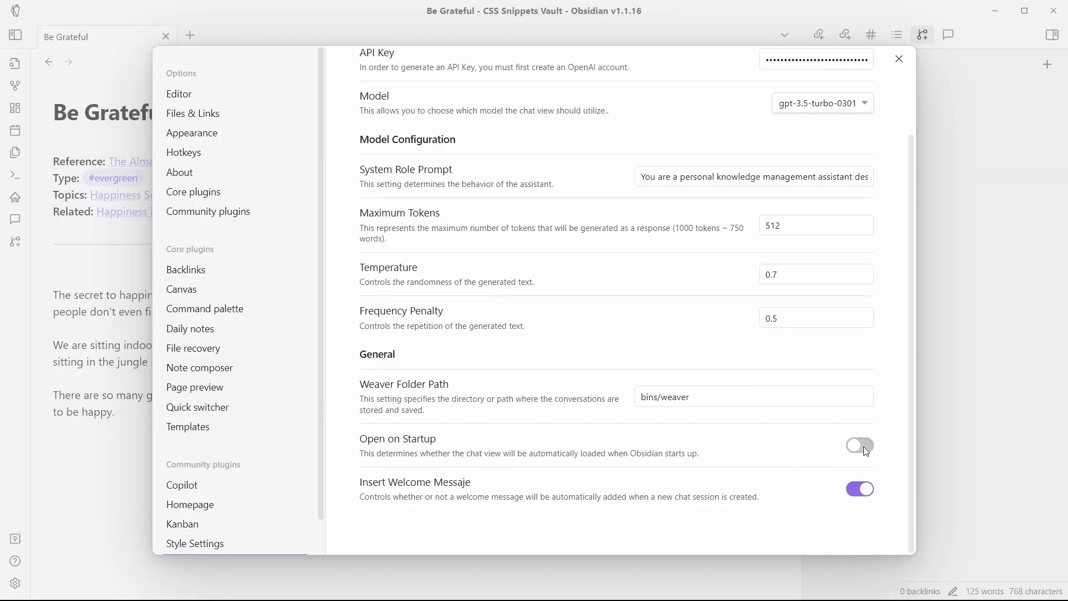
- Start a new Weaver chat beside the Be Grateful note and ask 'Hi! Who are you?'
{"action": "left_click", "coordinate": [965, 137]}
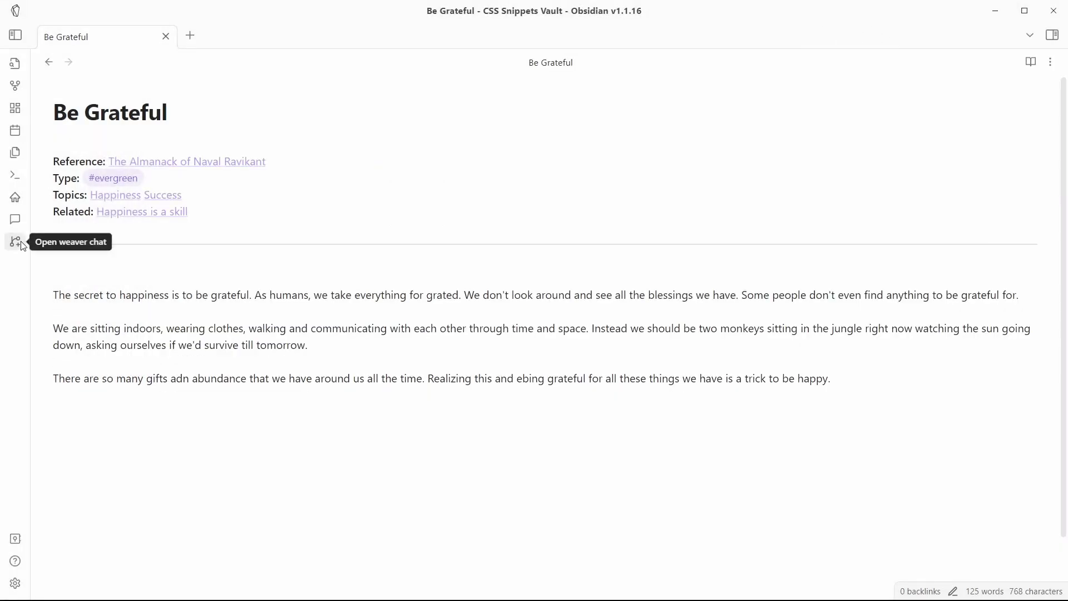
{"action": "left_click", "coordinate": [20, 244]}
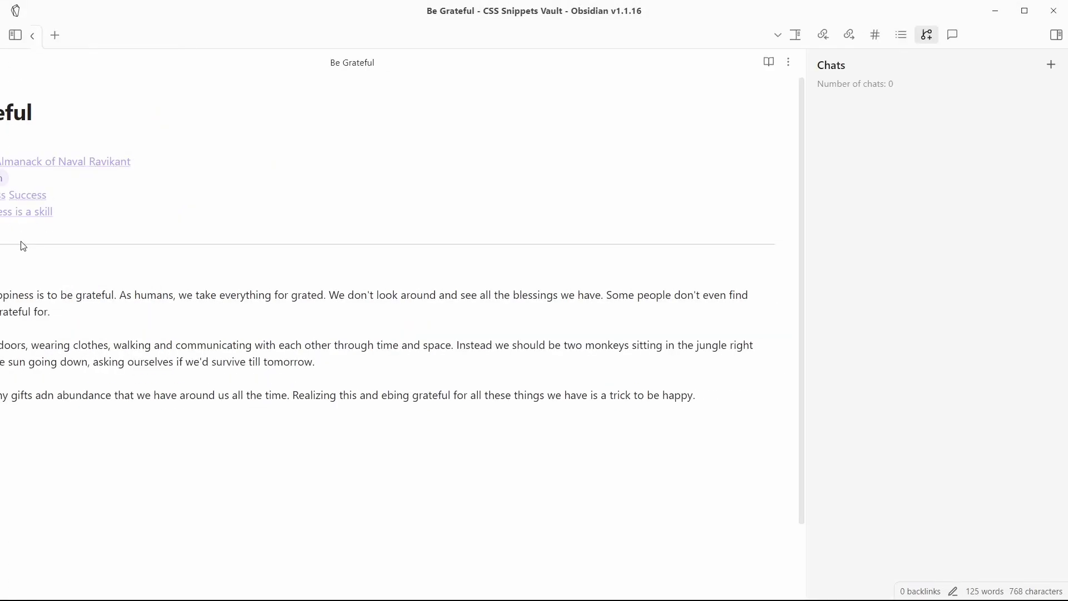
{"action": "left_click", "coordinate": [1049, 66]}
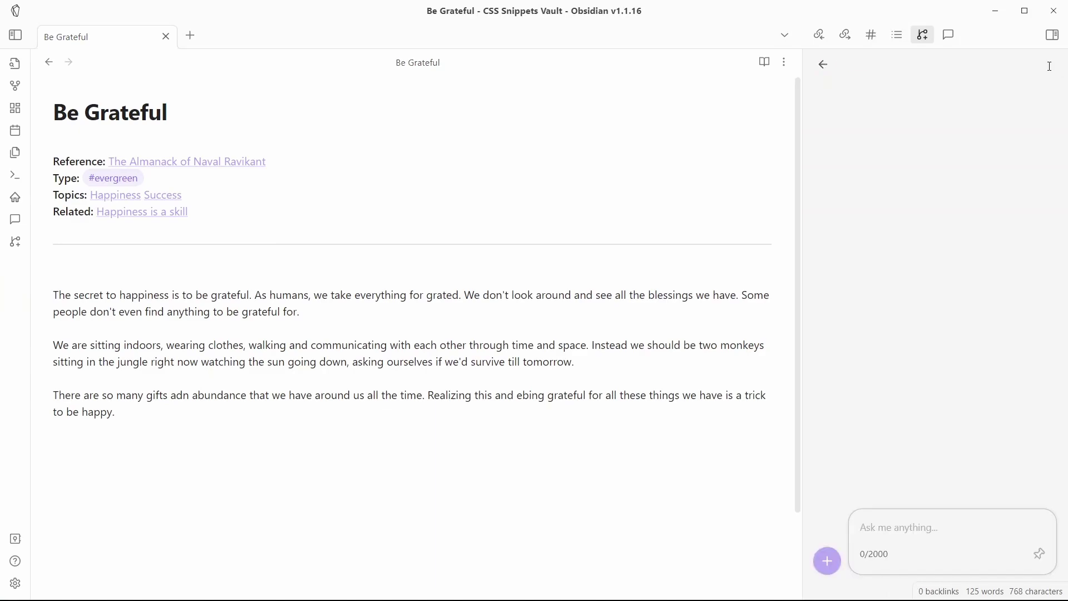
{"action": "left_click", "coordinate": [909, 556]}
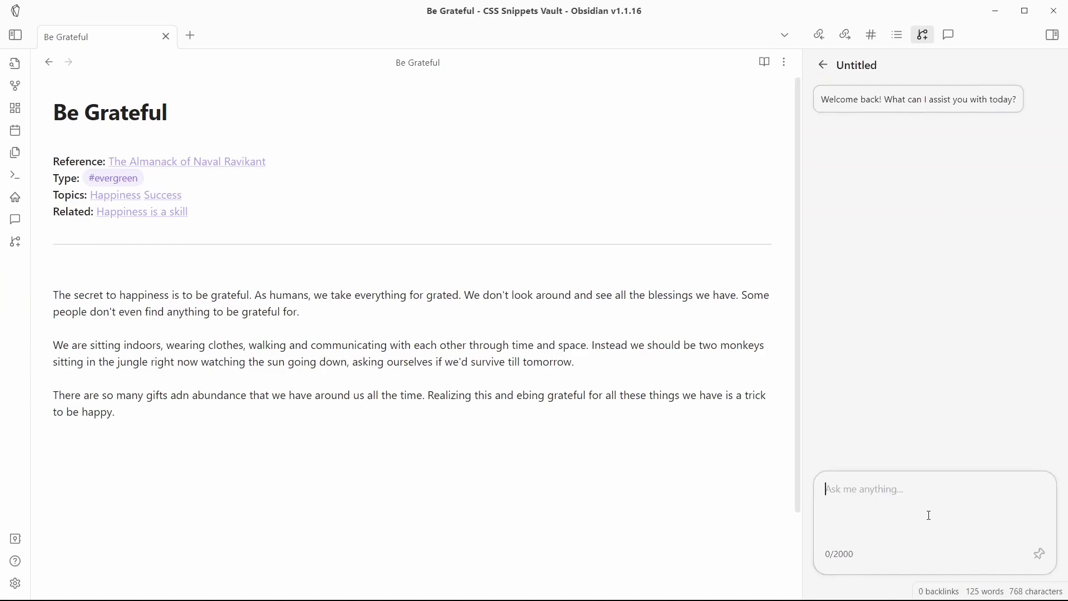
{"action": "type", "text": "Hi! Who are you?"}
{"action": "key", "text": "Return"}
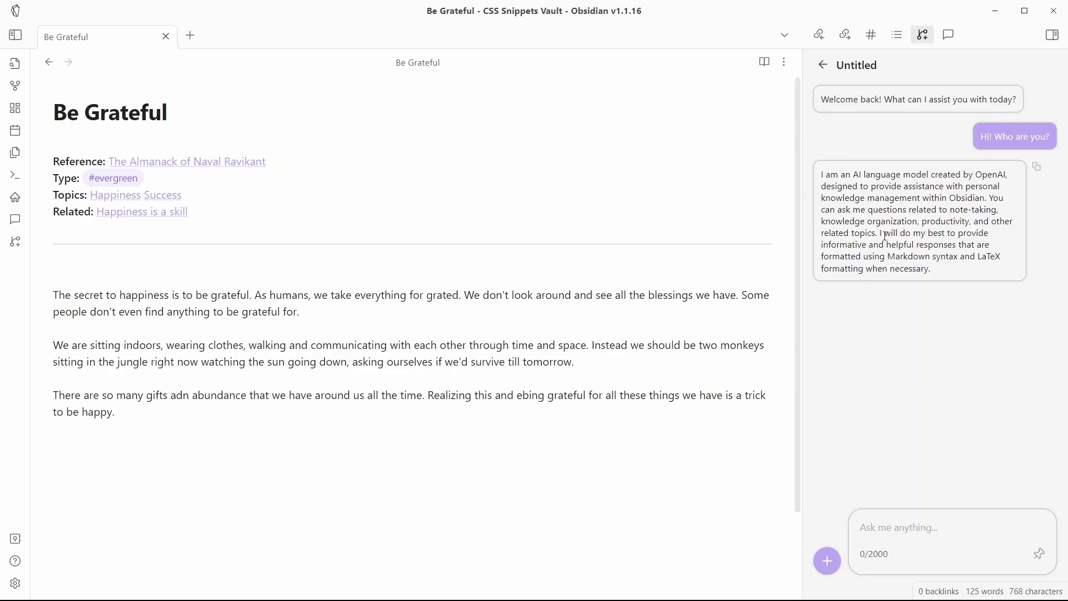
- Ask Weaver the follow-up question 'What can you do for me?'
{"action": "left_click", "coordinate": [888, 539]}
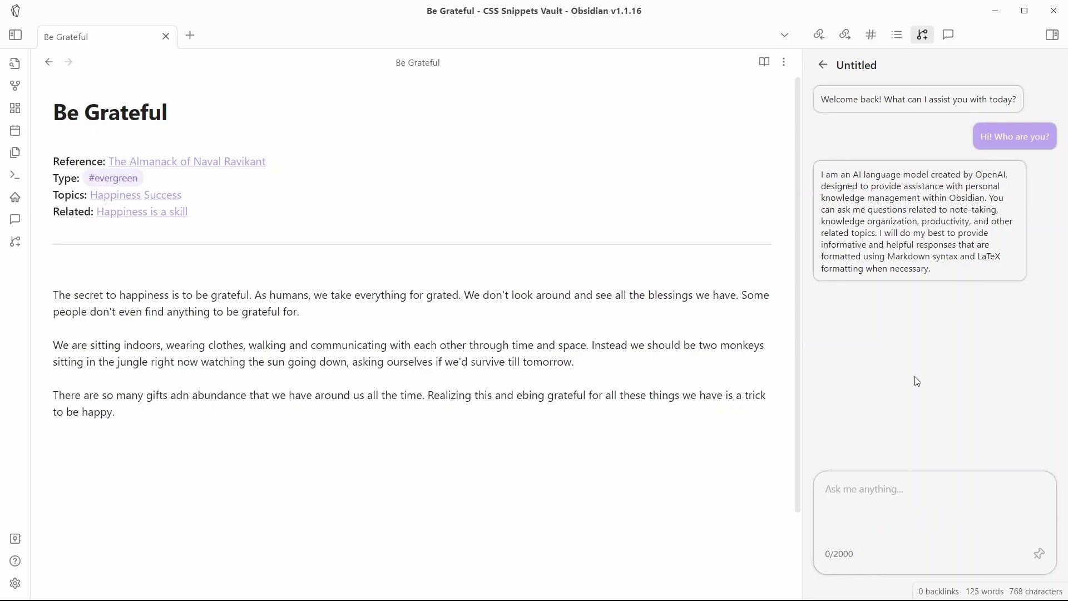
{"action": "left_click", "coordinate": [948, 40]}
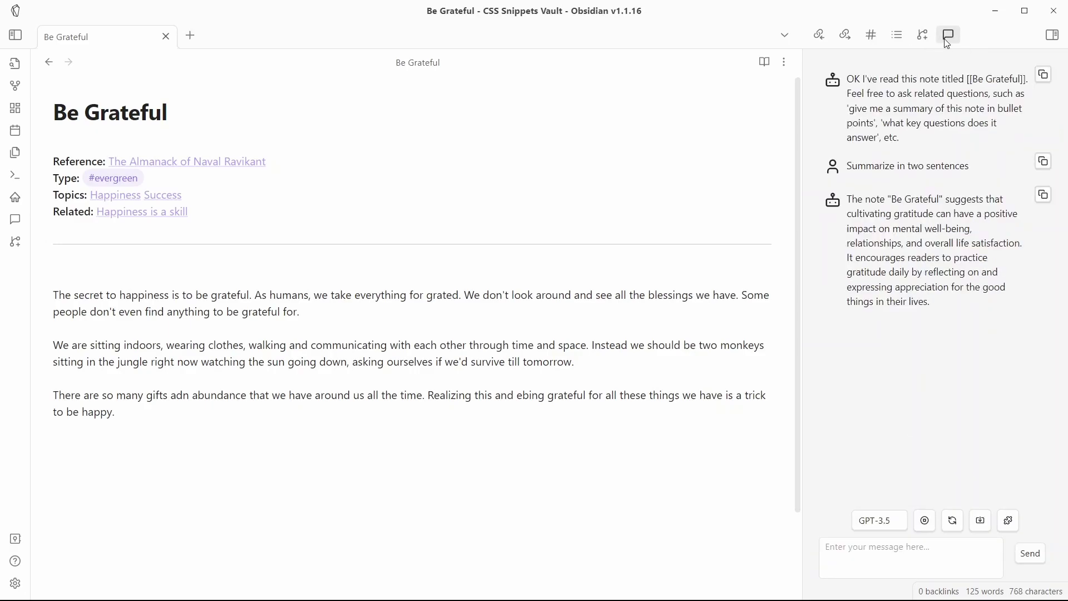
{"action": "left_click", "coordinate": [904, 511]}
{"action": "type", "text": "Wha"}
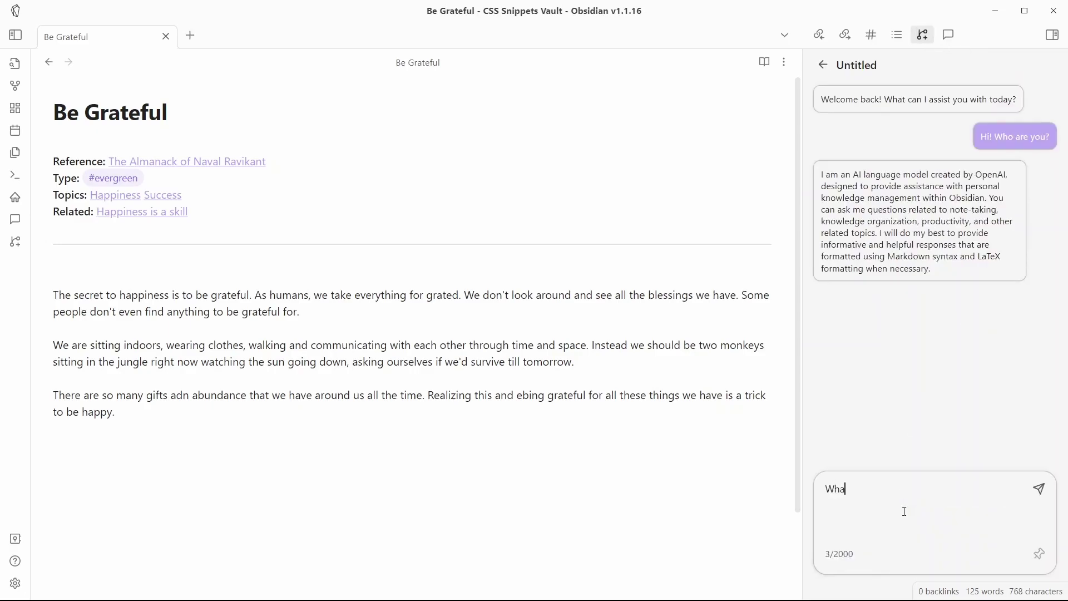
{"action": "type", "text": "t can you do for me?"}
{"action": "key", "text": "Return"}
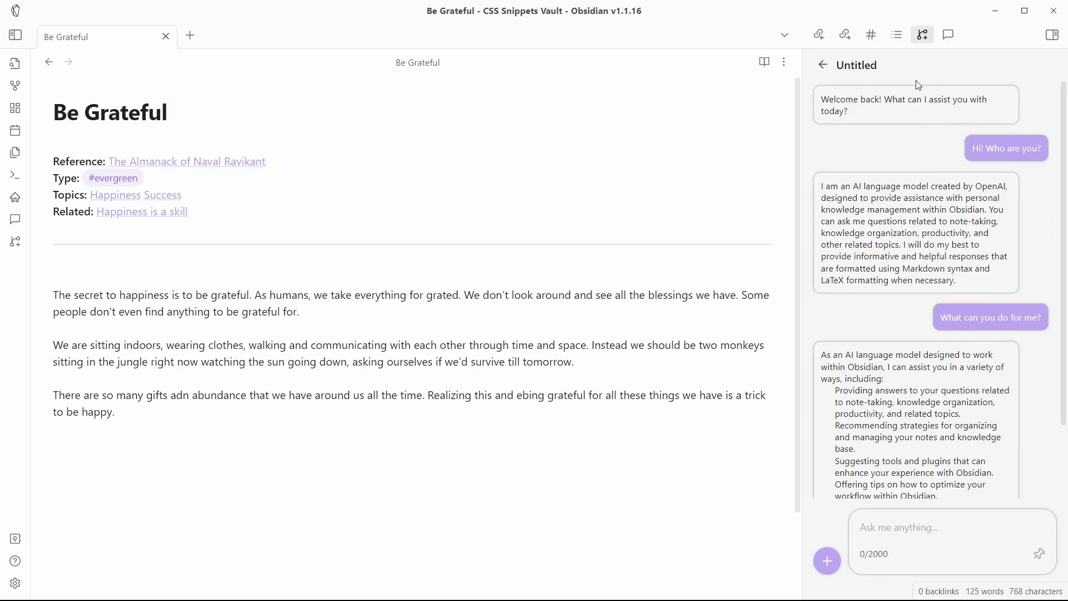
- Change the Weaver chat's title from Untitled to 'Introduction'
{"action": "mouse_move", "coordinate": [1030, 93]}
{"action": "mouse_move", "coordinate": [975, 146]}
{"action": "mouse_move", "coordinate": [919, 266]}
{"action": "mouse_move", "coordinate": [863, 385]}
{"action": "double_click", "coordinate": [879, 65]}
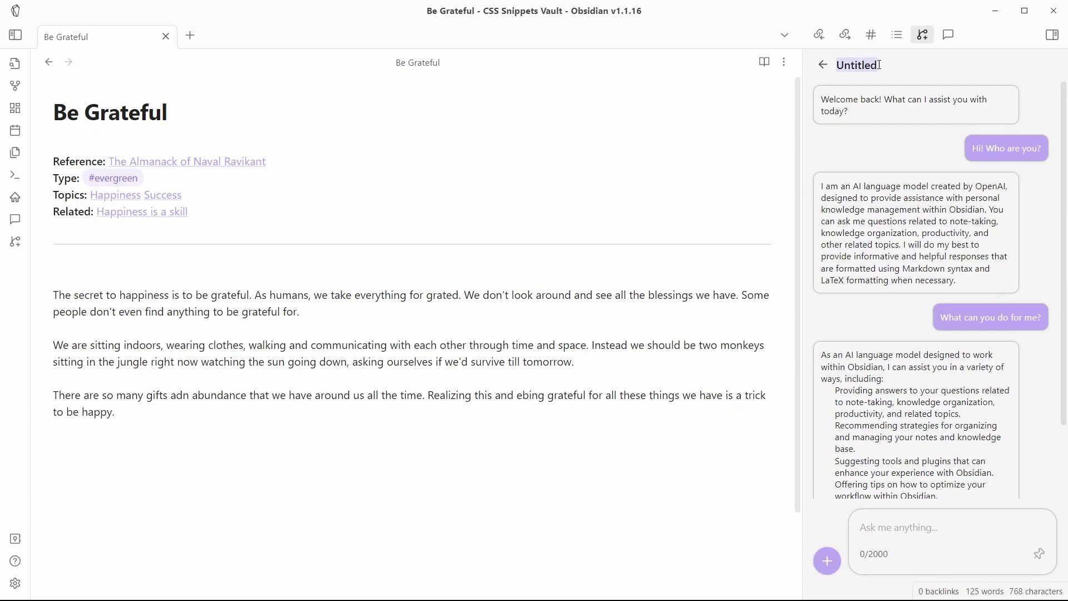
{"action": "type", "text": "Introduction"}
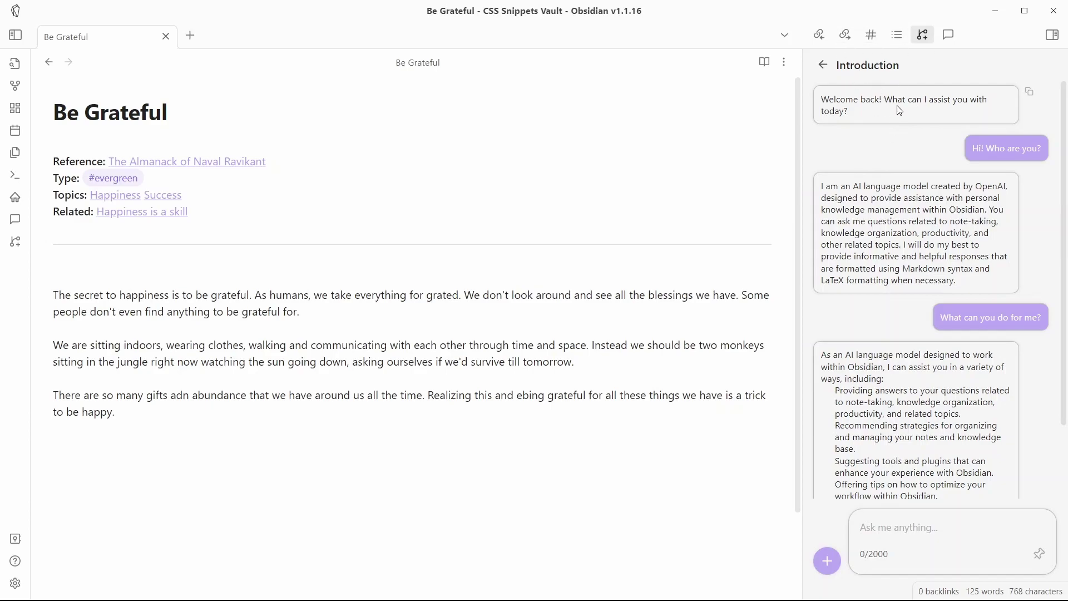
- Check the bins folder and confirm Weaver's Folder Path is bins/weaver in its settings
{"action": "left_click", "coordinate": [15, 36]}
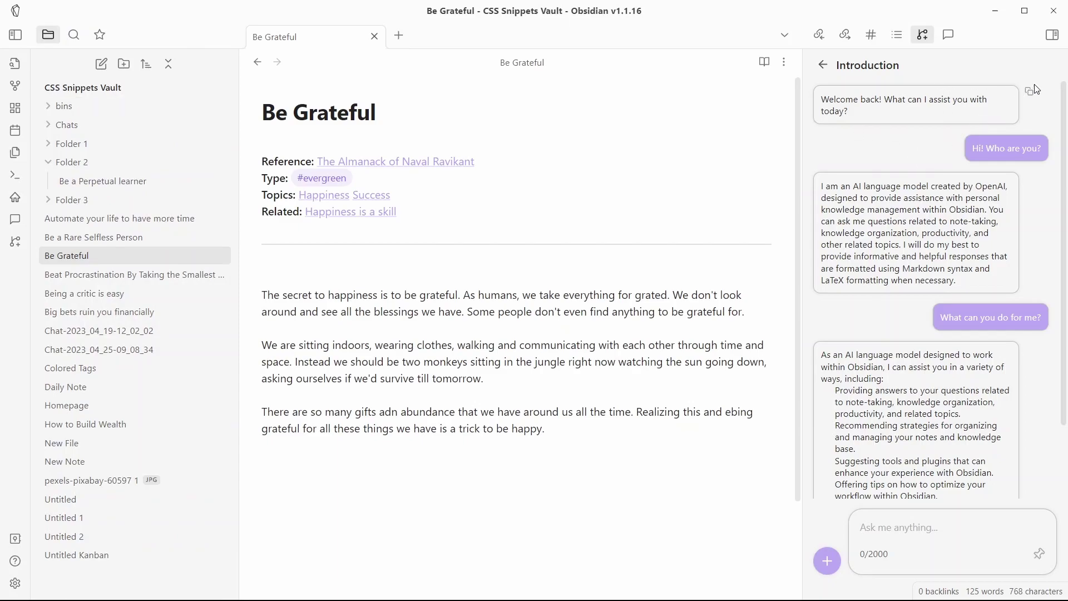
{"action": "left_click", "coordinate": [64, 106]}
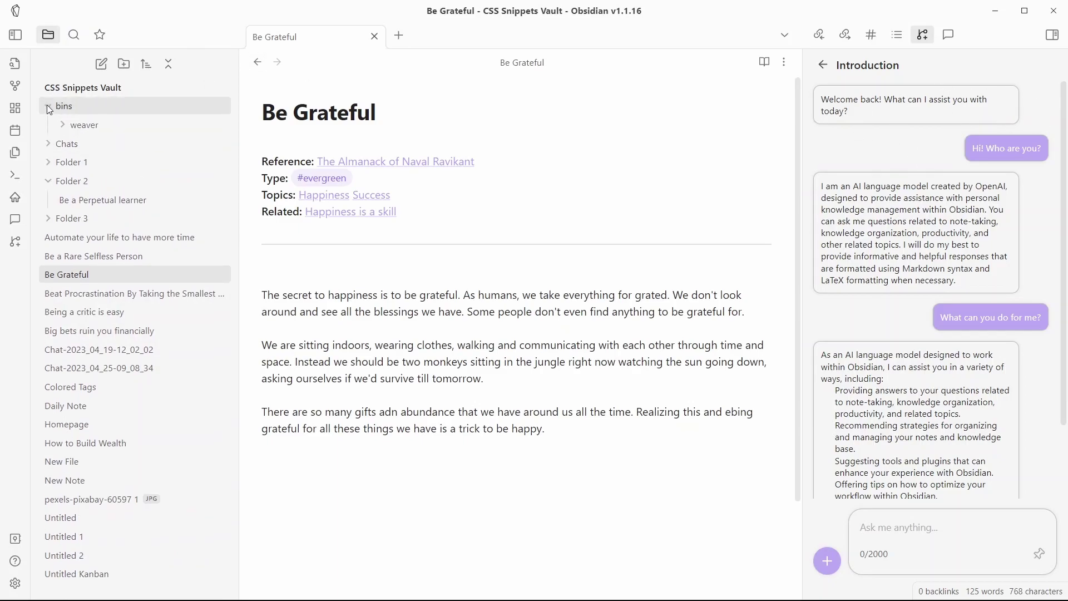
{"action": "left_click", "coordinate": [64, 106]}
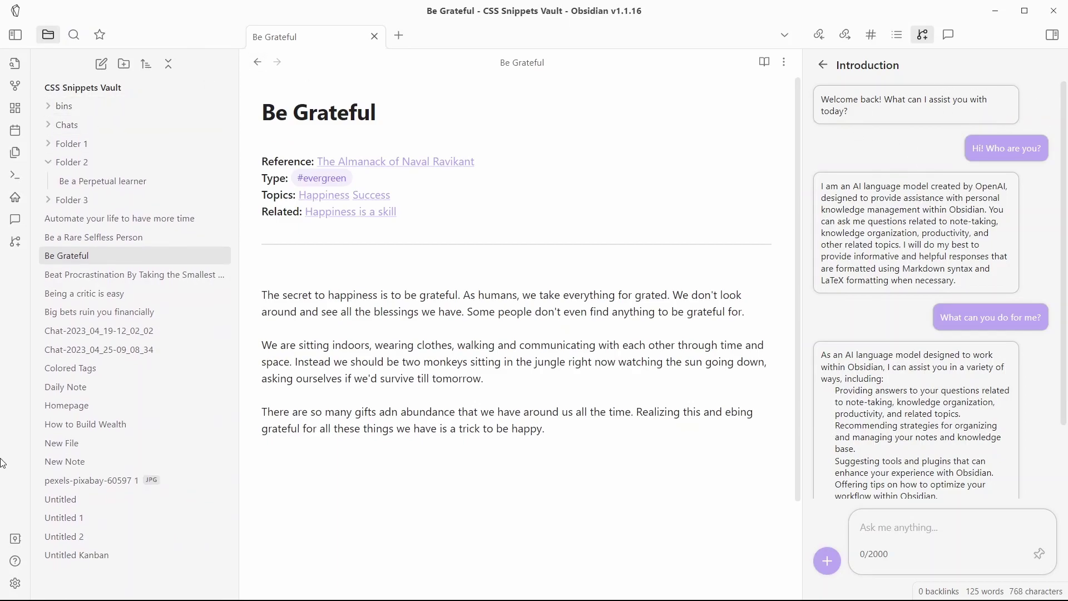
{"action": "left_click", "coordinate": [15, 583]}
{"action": "scroll", "coordinate": [721, 364], "scroll_direction": "down", "scroll_amount": 2}
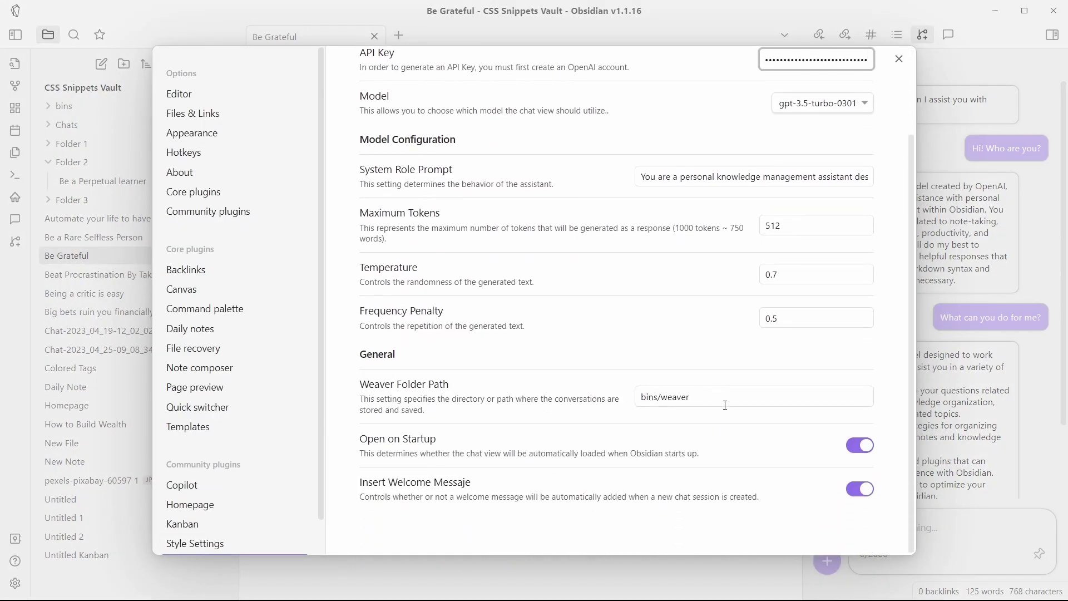
{"action": "left_click", "coordinate": [734, 400]}
{"action": "scroll", "coordinate": [596, 291], "scroll_direction": "up", "scroll_amount": 2}
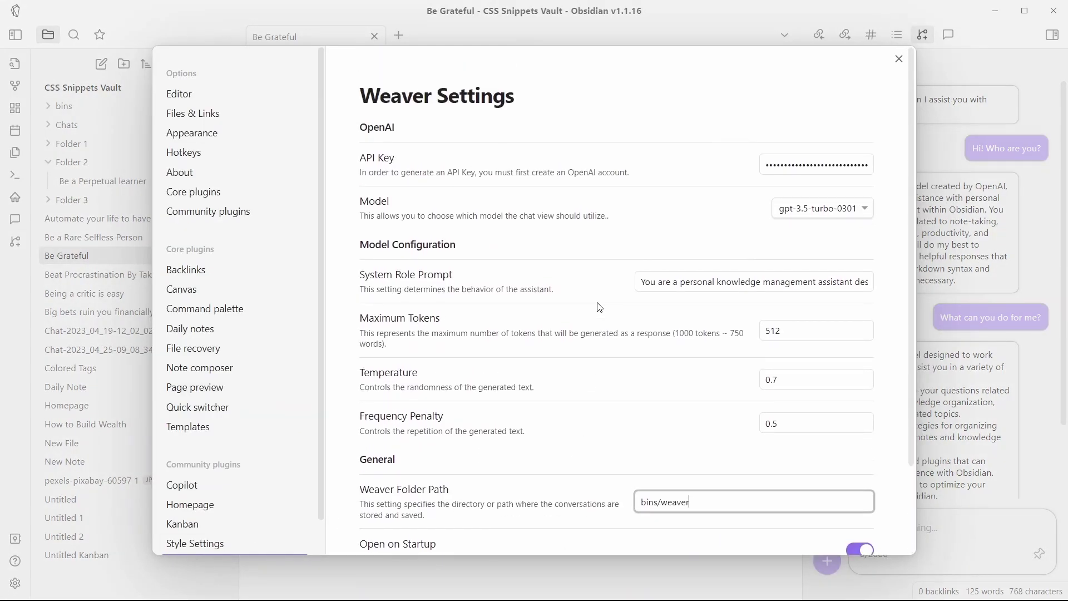
{"action": "scroll", "coordinate": [374, 397], "scroll_direction": "down", "scroll_amount": 2}
{"action": "left_click", "coordinate": [374, 397]}
{"action": "left_click", "coordinate": [979, 39]}
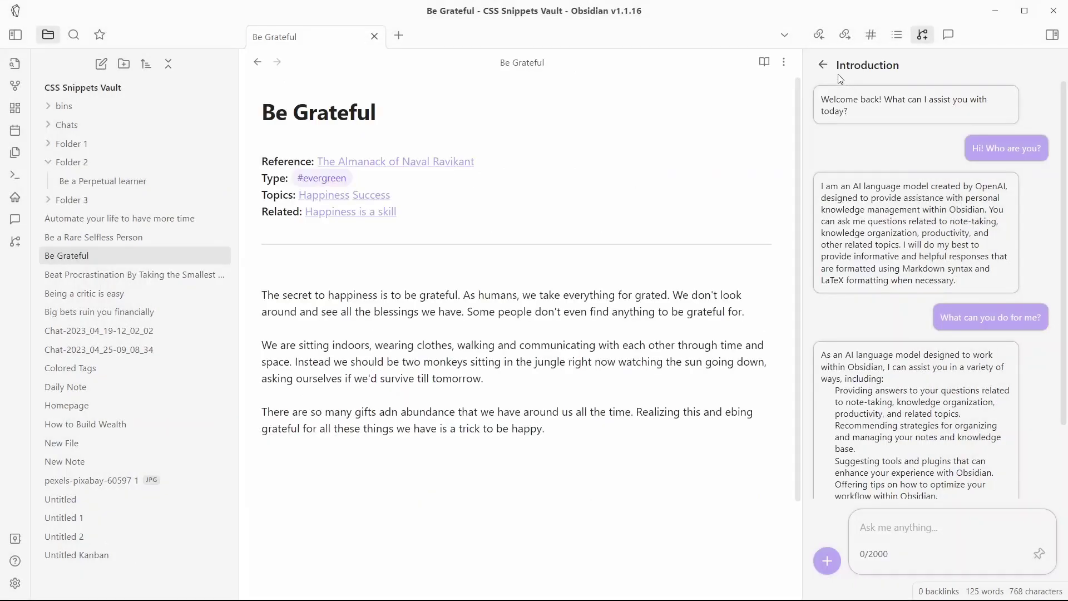
- Create a new empty Weaver chat so the list shows Untitled and Introduction
{"action": "left_click", "coordinate": [824, 66]}
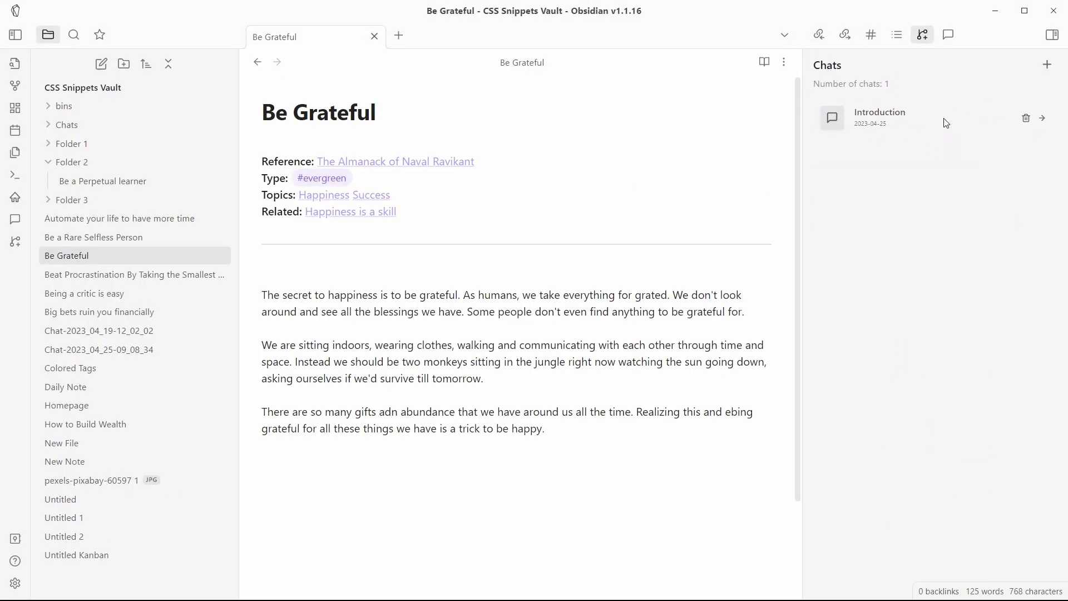
{"action": "mouse_move", "coordinate": [954, 131]}
{"action": "left_click", "coordinate": [1047, 65]}
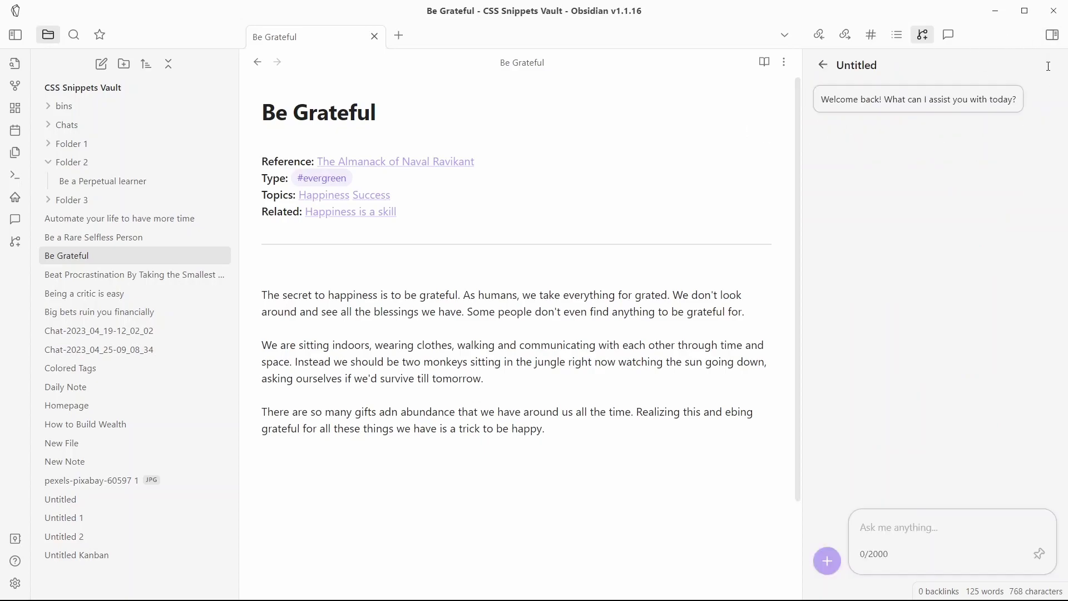
{"action": "left_click", "coordinate": [822, 65]}
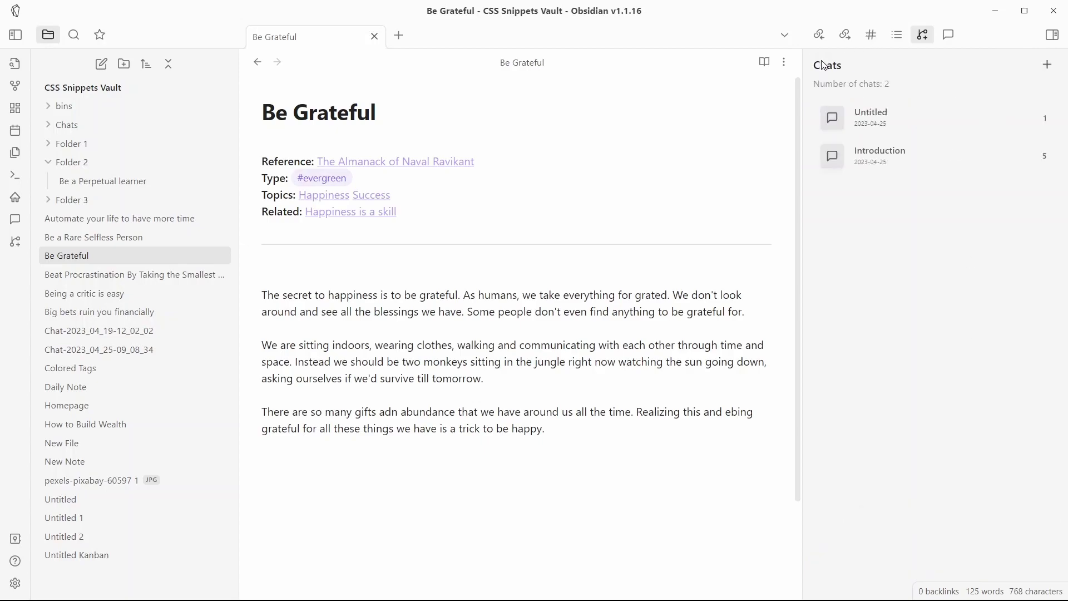
{"action": "mouse_move", "coordinate": [898, 170]}
{"action": "left_click", "coordinate": [1042, 156]}
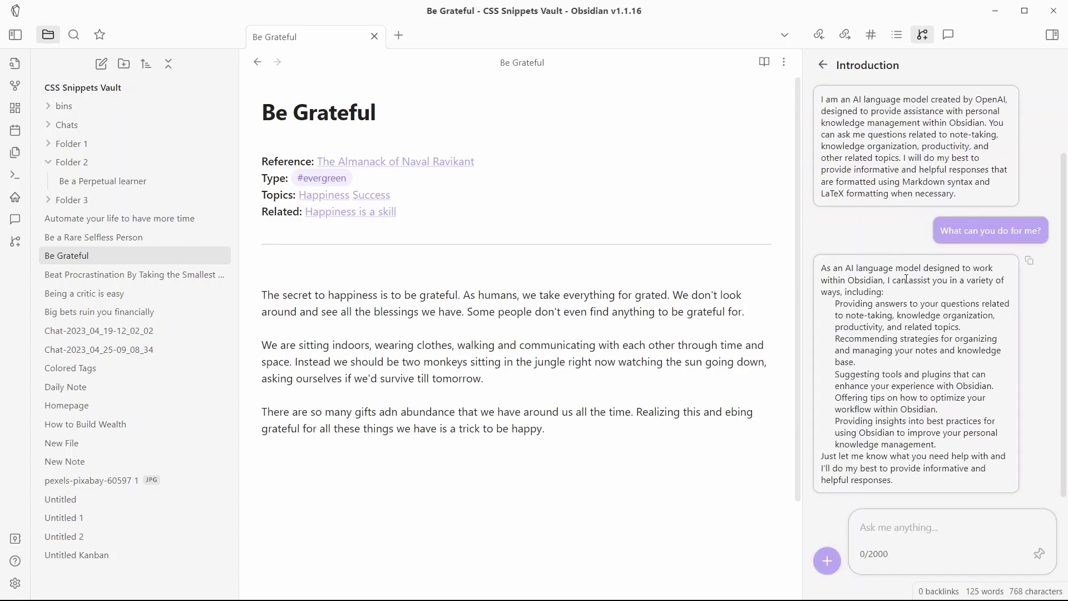
{"action": "scroll", "coordinate": [906, 280], "scroll_direction": "up", "scroll_amount": 3}
{"action": "left_click", "coordinate": [823, 65]}
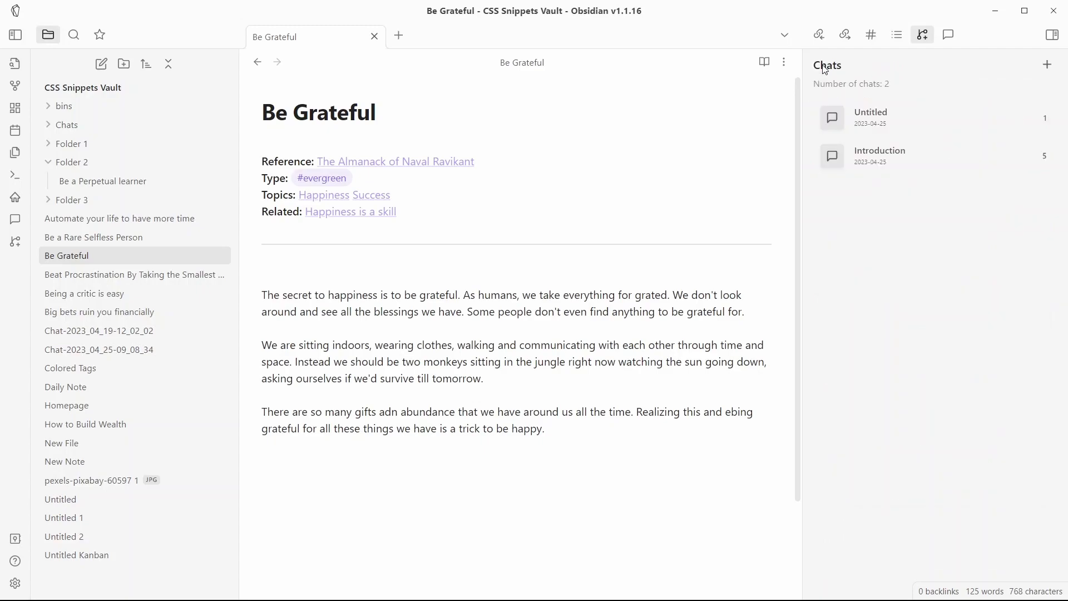
{"action": "key", "text": "ctrl+shift+l"}
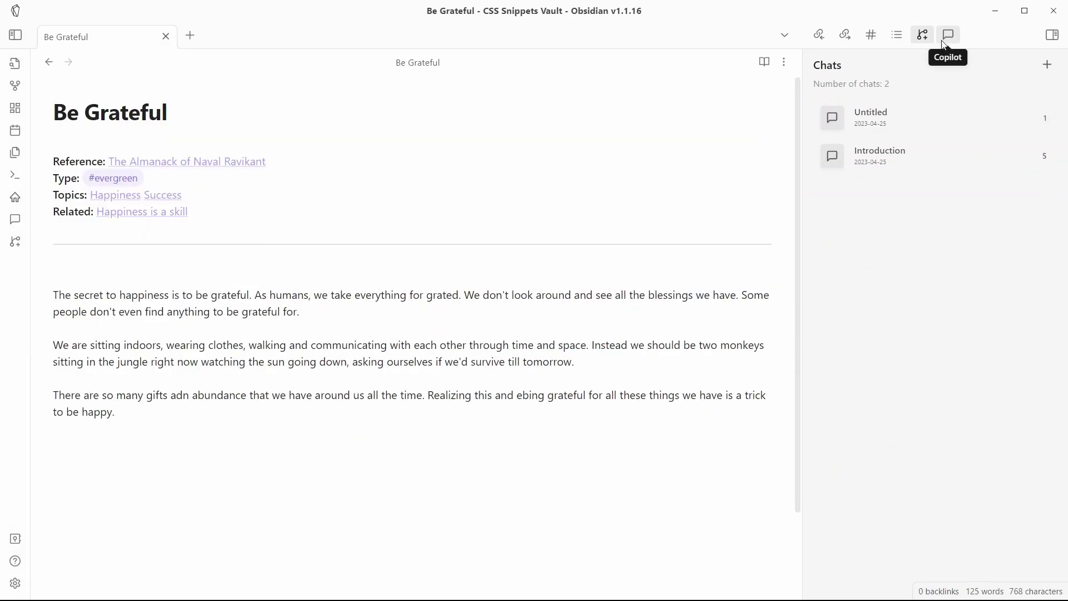
- Review the Copilot summary chat, then look at the empty Untitled Weaver chat
{"action": "left_click", "coordinate": [947, 37]}
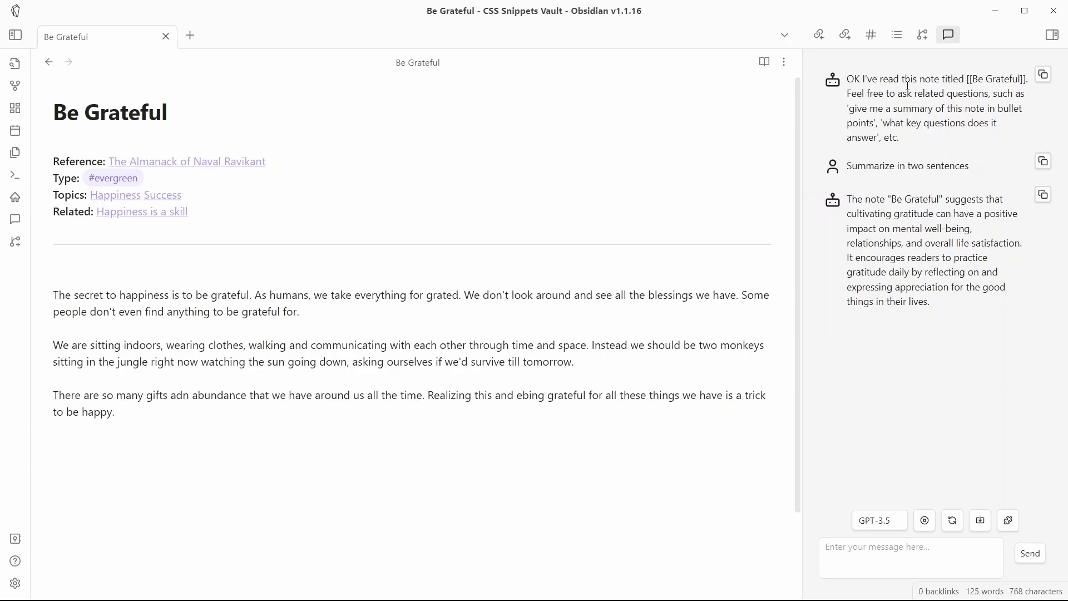
{"action": "left_click_drag", "start_coordinate": [907, 79], "coordinate": [970, 119]}
{"action": "left_click", "coordinate": [922, 33]}
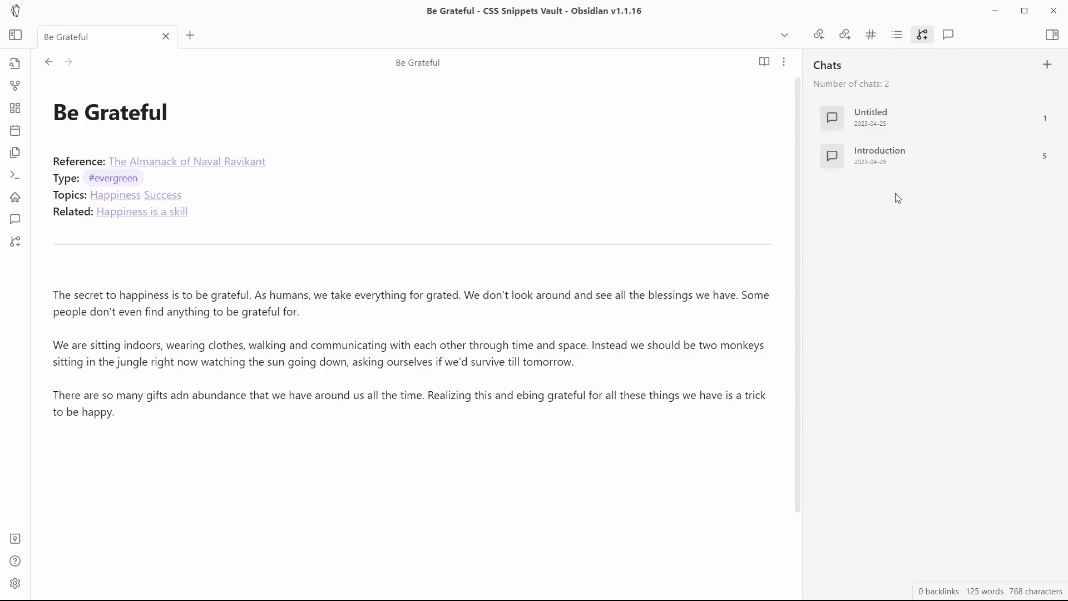
{"action": "left_click", "coordinate": [1040, 117]}
{"action": "left_click", "coordinate": [823, 65]}
- Reopen the Weaver Introduction chat and read through its first reply
{"action": "left_click", "coordinate": [874, 152]}
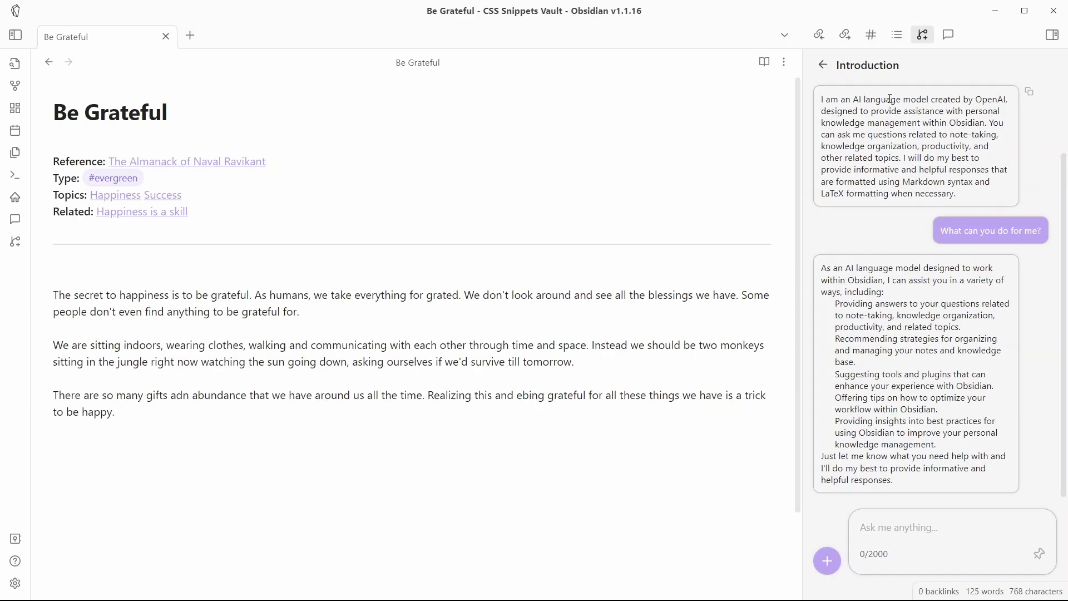
{"action": "mouse_move", "coordinate": [892, 99]}
{"action": "left_mouse_down"}
{"action": "mouse_move", "coordinate": [979, 169]}
{"action": "mouse_move", "coordinate": [912, 181]}
{"action": "mouse_move", "coordinate": [902, 111]}
{"action": "mouse_move", "coordinate": [907, 183]}
{"action": "mouse_move", "coordinate": [891, 107]}
{"action": "left_mouse_up"}
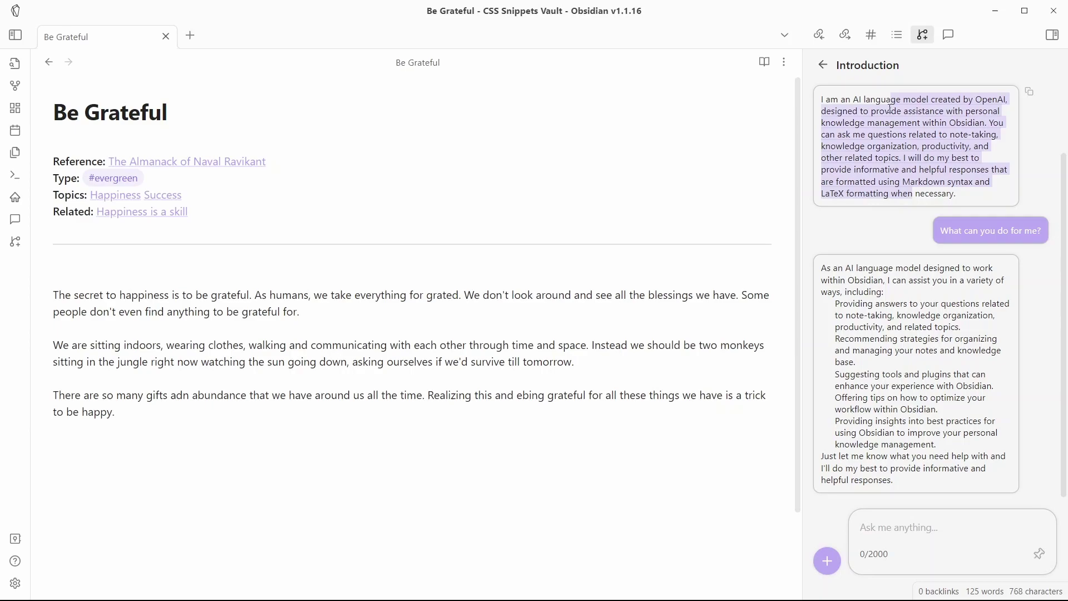
{"action": "key", "text": "Escape"}
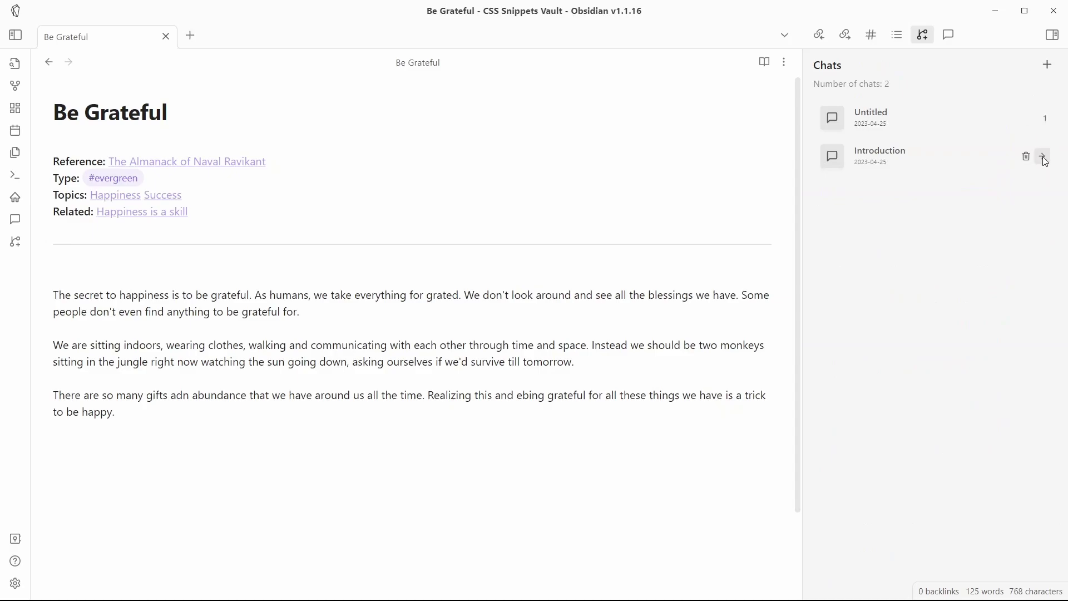
{"action": "left_click", "coordinate": [1042, 159]}
{"action": "left_click_drag", "start_coordinate": [957, 196], "coordinate": [906, 177]}
{"action": "left_click", "coordinate": [847, 139]}
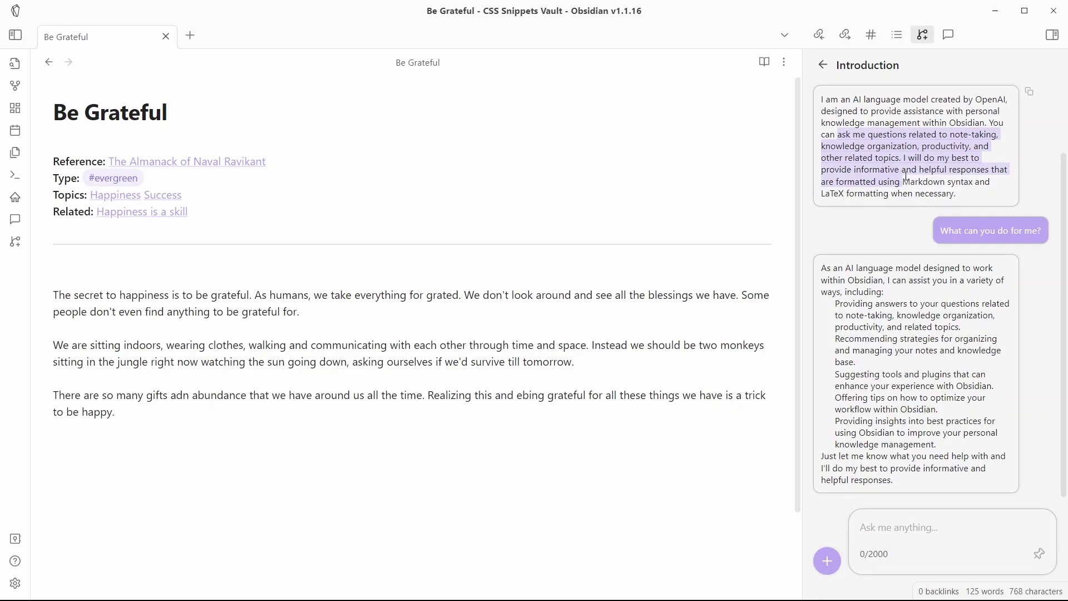
{"action": "mouse_move", "coordinate": [964, 195]}
{"action": "left_mouse_down"}
{"action": "mouse_move", "coordinate": [899, 159]}
{"action": "mouse_move", "coordinate": [958, 196]}
{"action": "left_mouse_up"}
{"action": "left_click", "coordinate": [881, 158]}
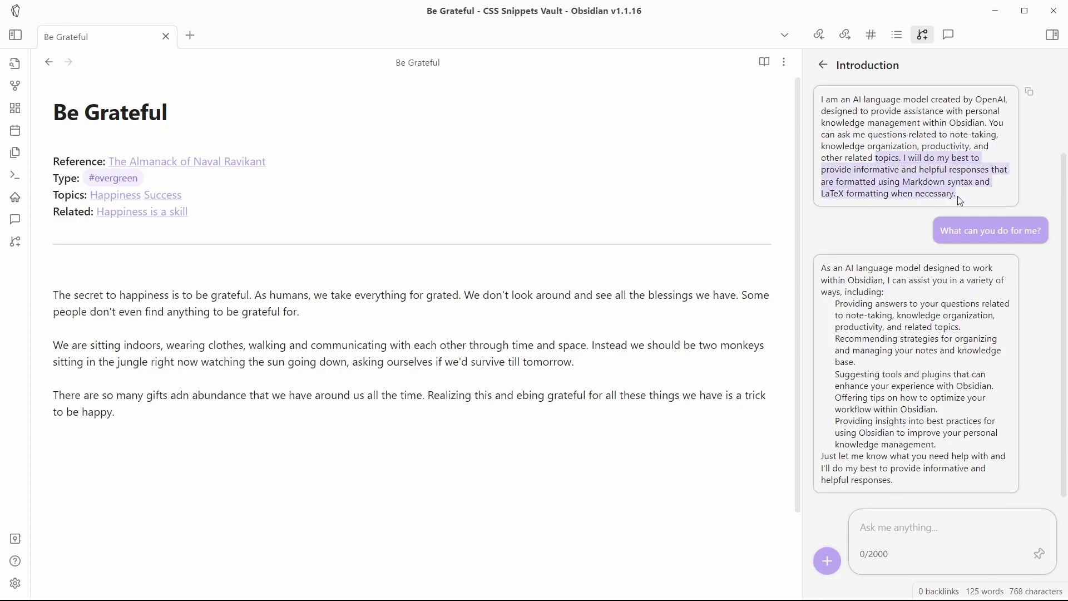